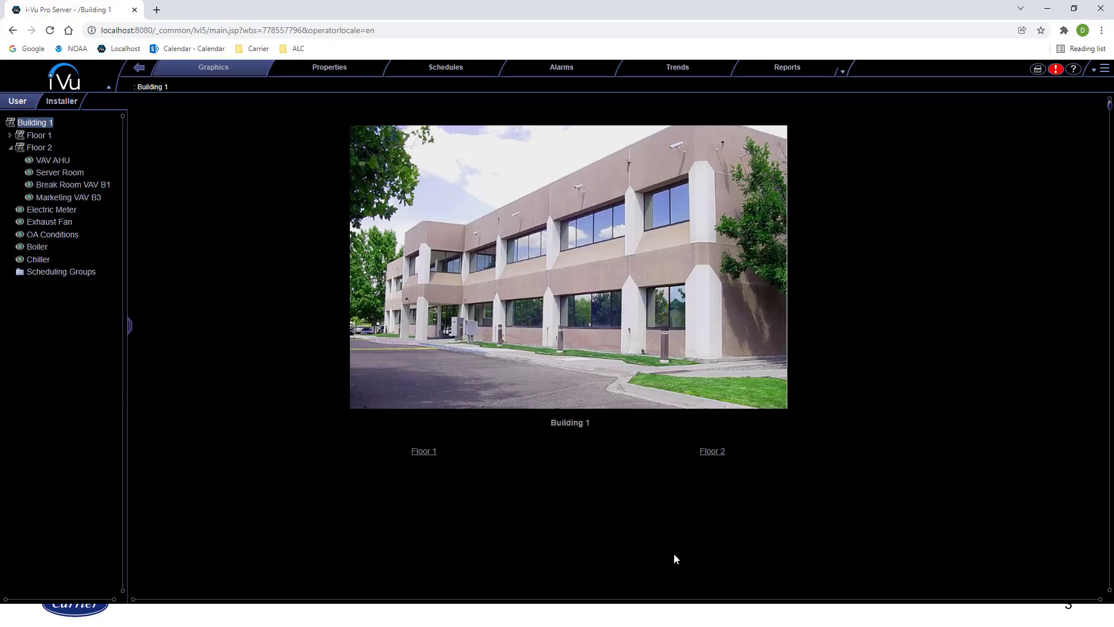
# - Open the Server Room equipment on Floor 2 and expand the Status and Configuration sections of its control program properties
pyautogui.click(718, 454)
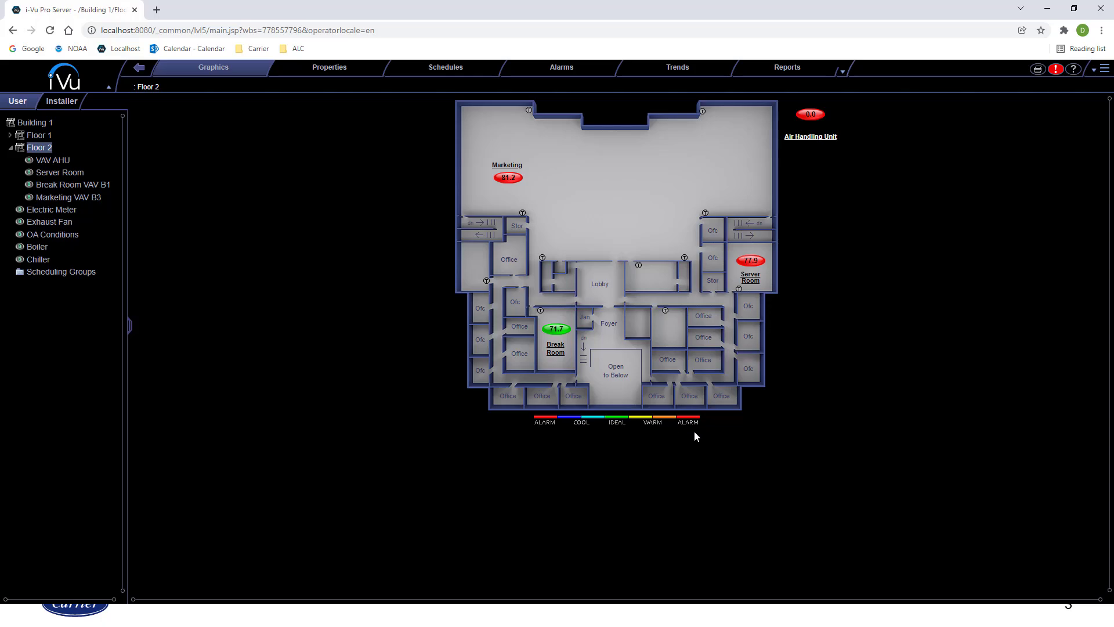
pyautogui.click(748, 263)
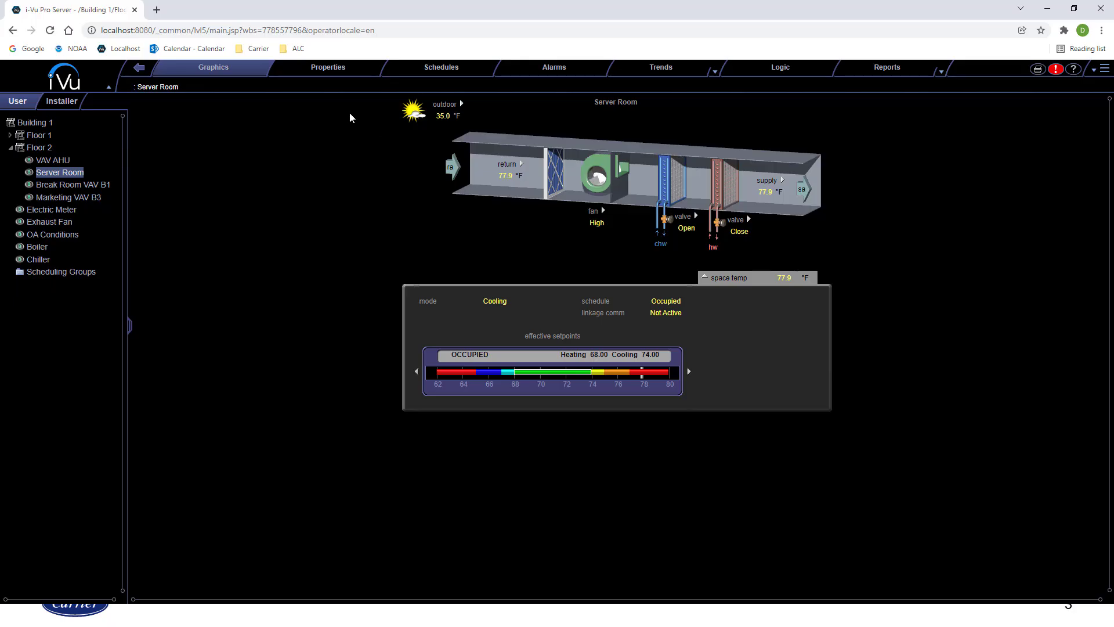
pyautogui.click(318, 69)
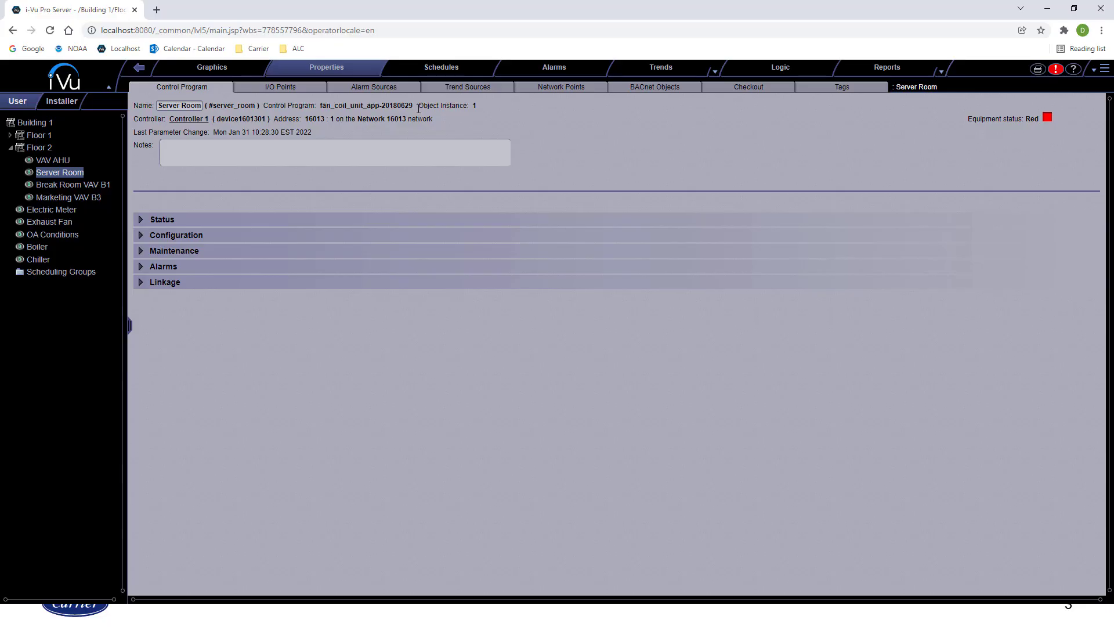
pyautogui.click(146, 220)
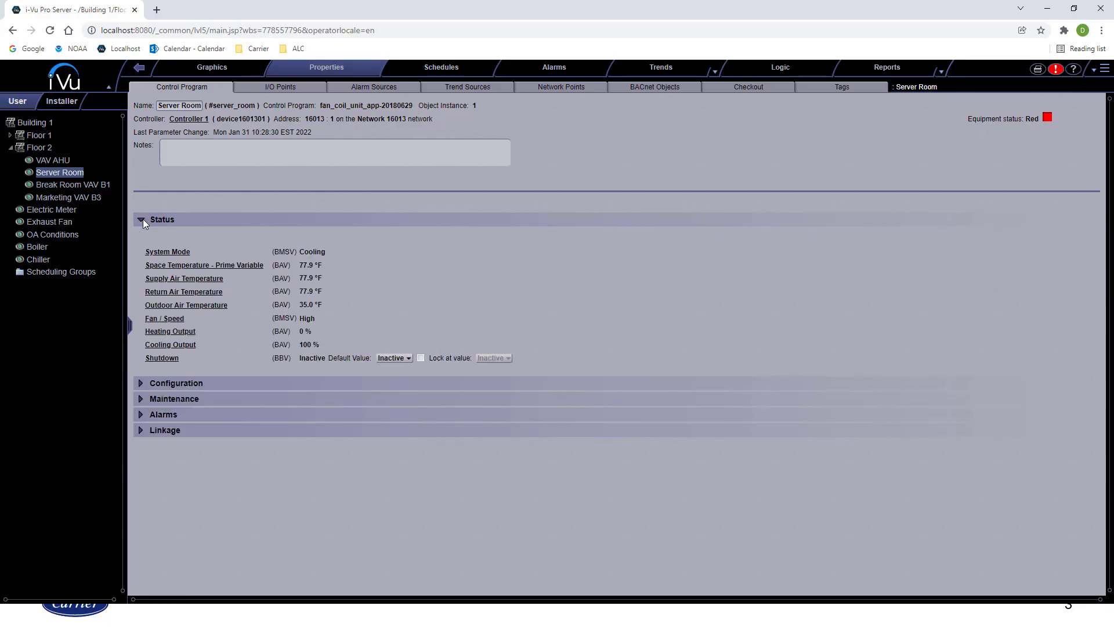
pyautogui.click(141, 384)
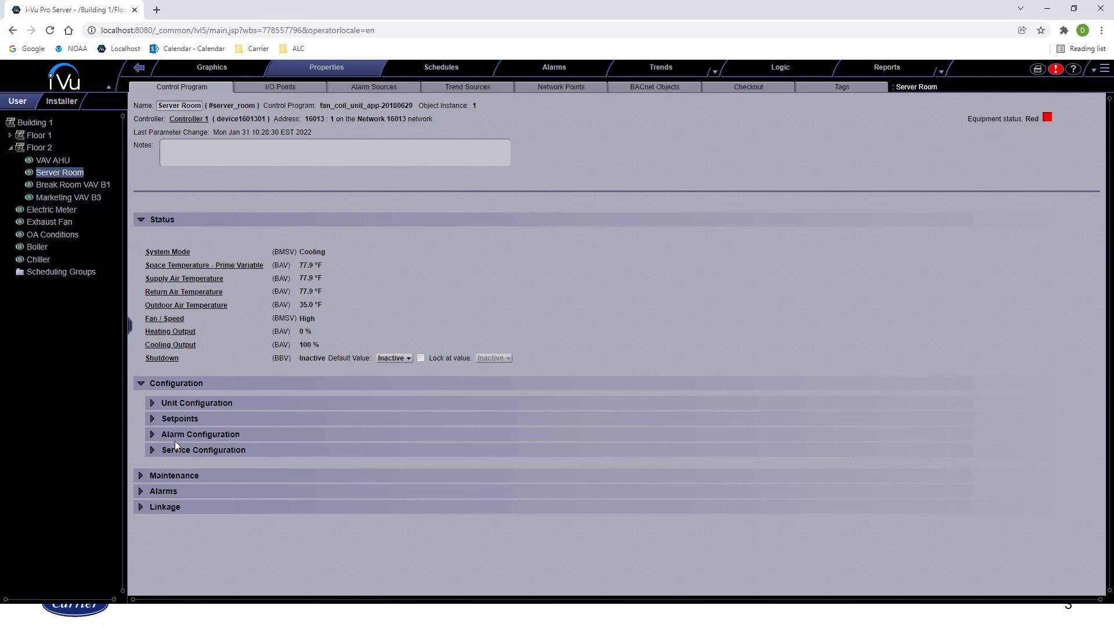
# - Review the Server Room's I/O points, alarm sources and trend sources
pyautogui.click(294, 88)
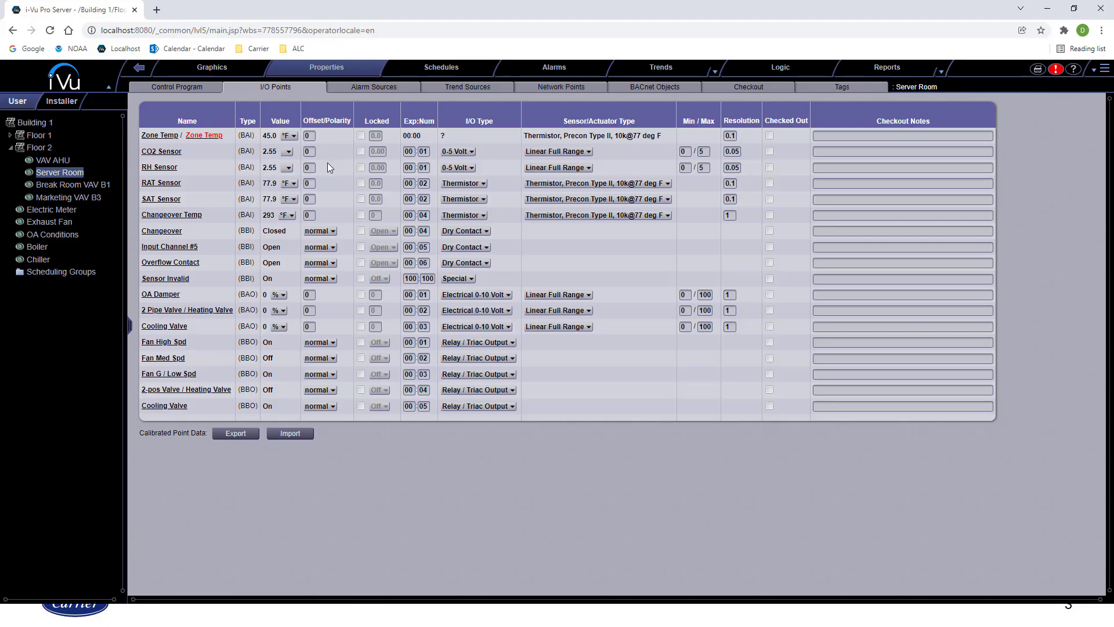
pyautogui.click(395, 90)
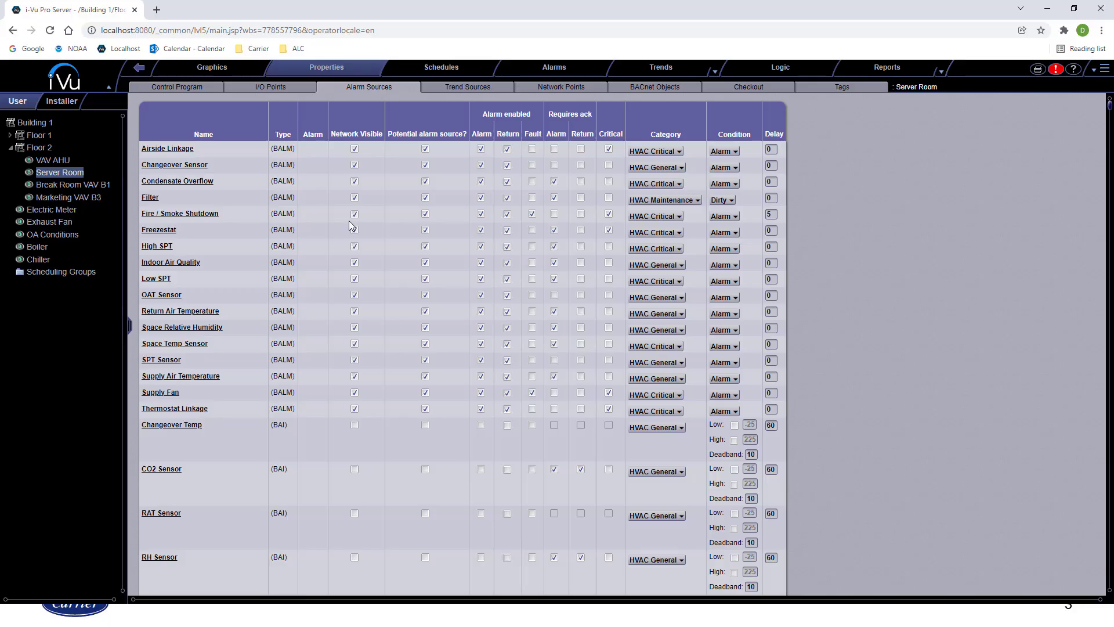
pyautogui.click(478, 89)
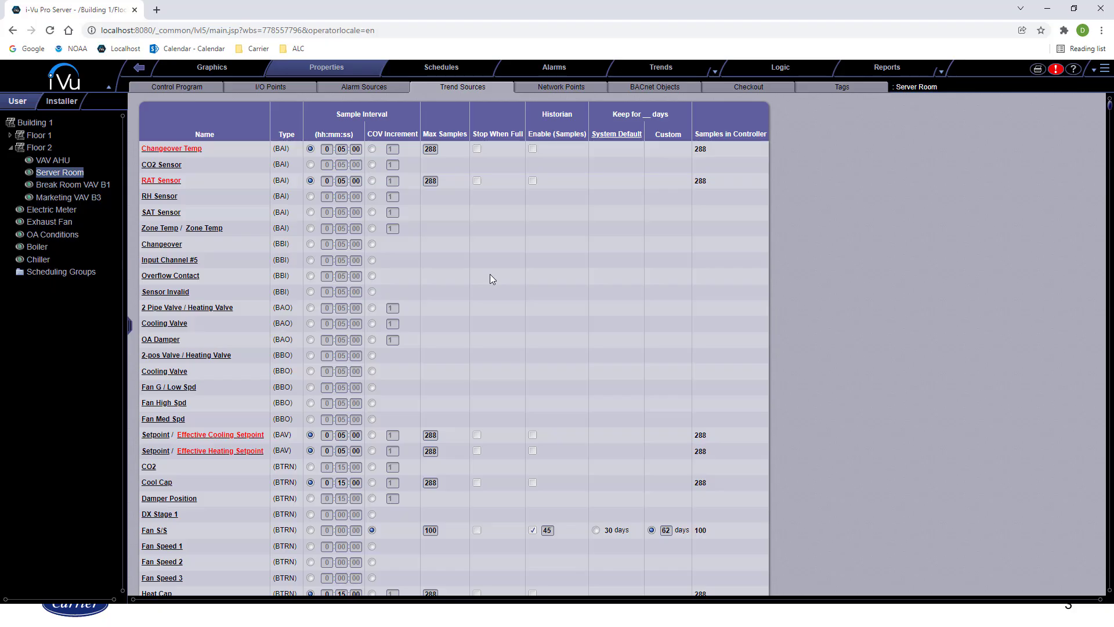
# - Review the Server Room's checkout notes and the notes field of its control program
pyautogui.click(770, 91)
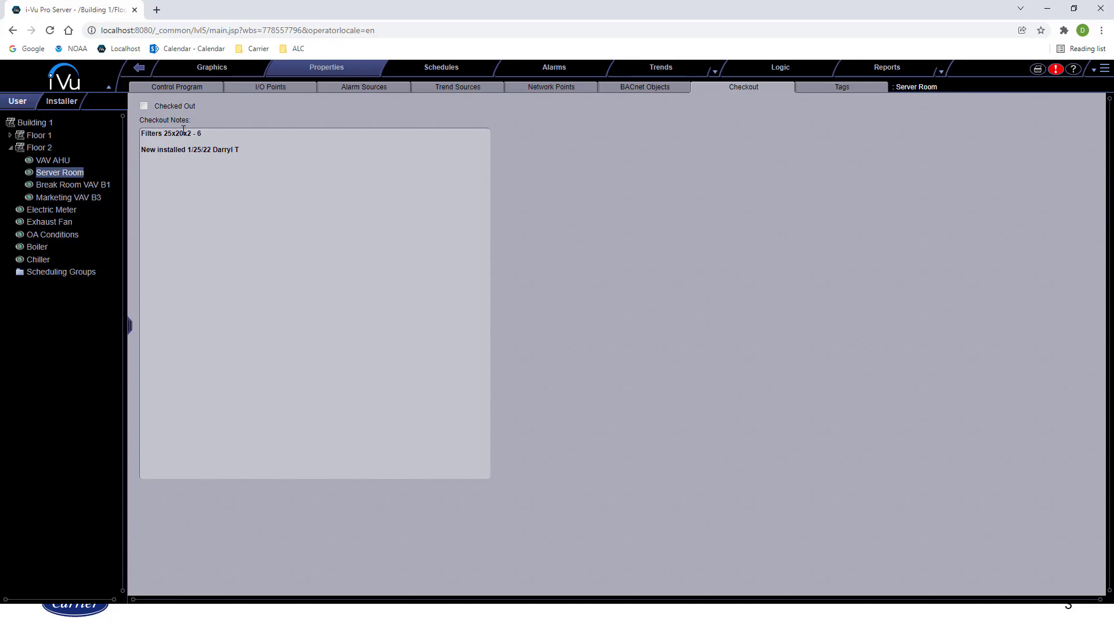
pyautogui.click(197, 89)
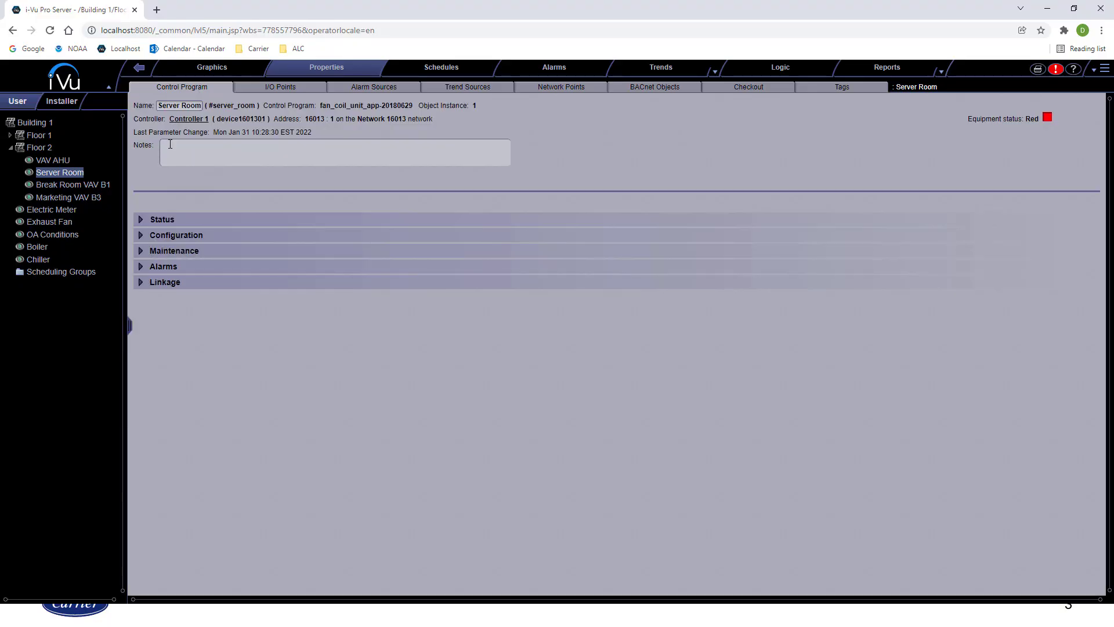
pyautogui.click(170, 145)
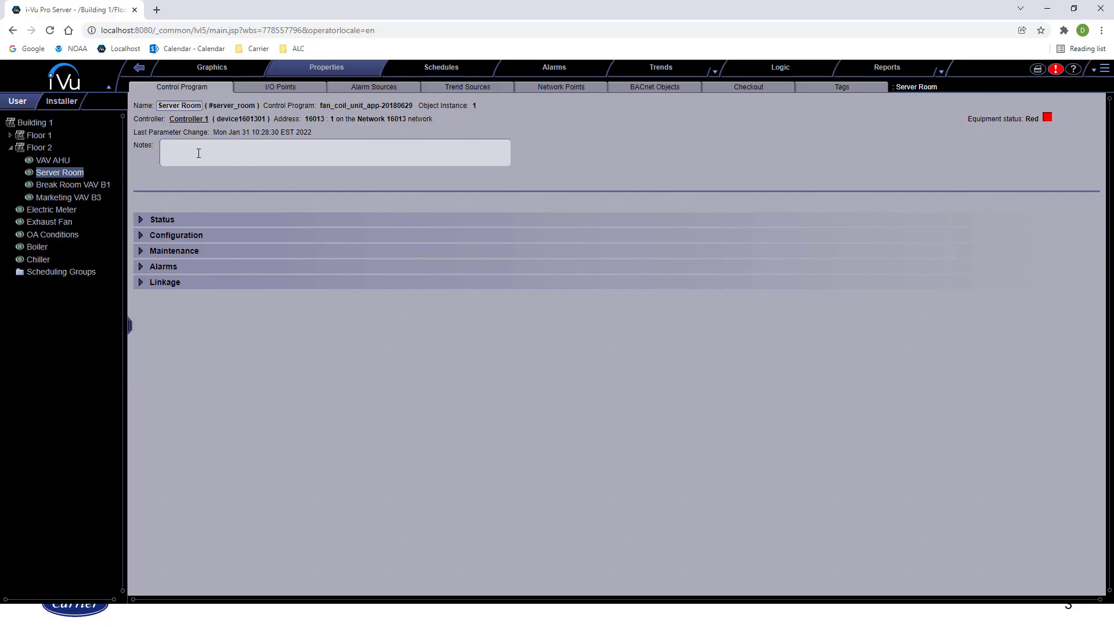
pyautogui.click(194, 147)
pyautogui.click(763, 86)
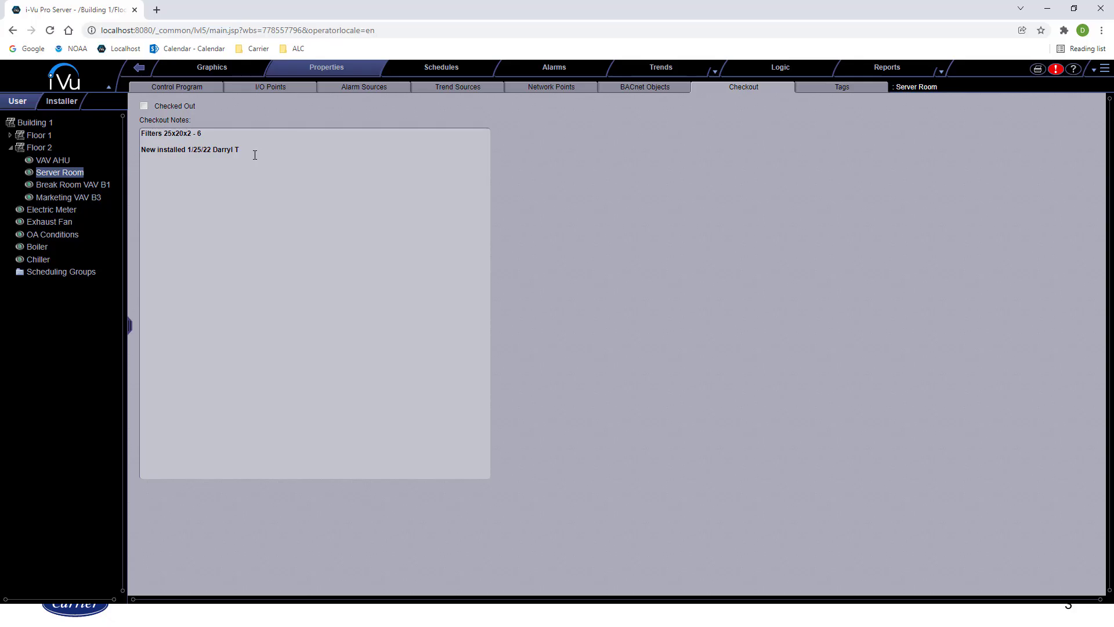
# - Revisit the Server Room graphic, display its control logic, and place the Jump To window beside the diagram
pyautogui.click(233, 75)
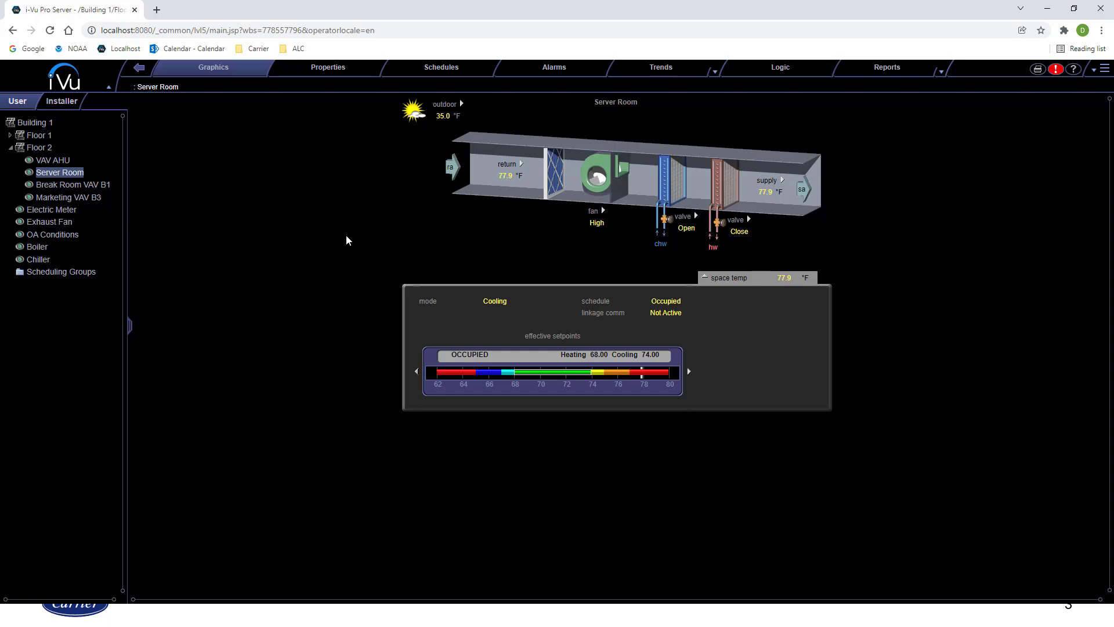
pyautogui.click(773, 69)
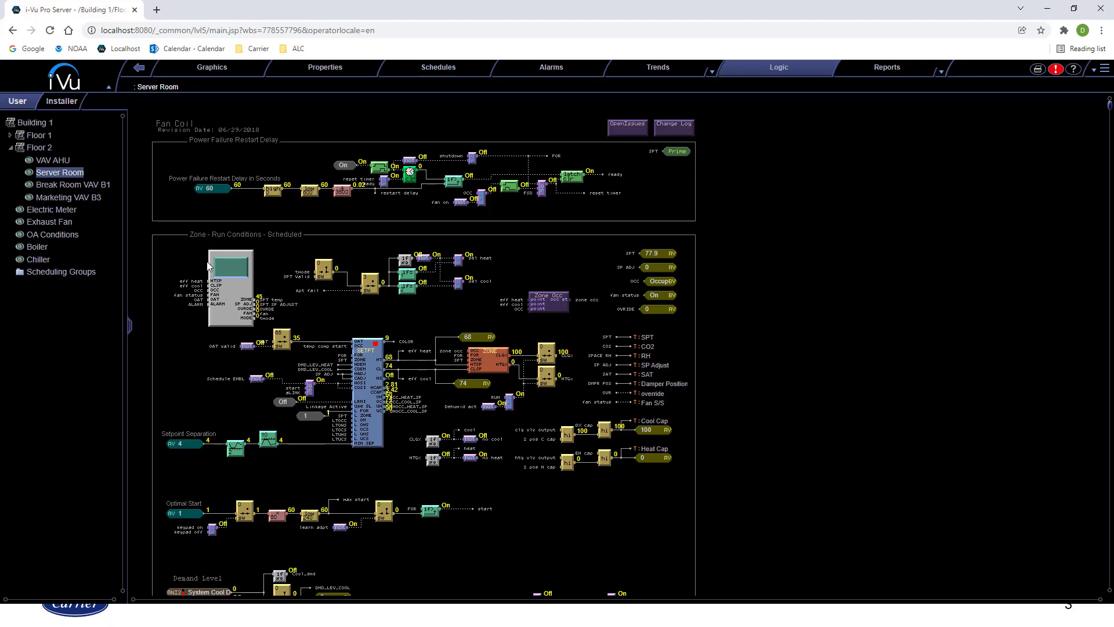
pyautogui.rightClick(717, 226)
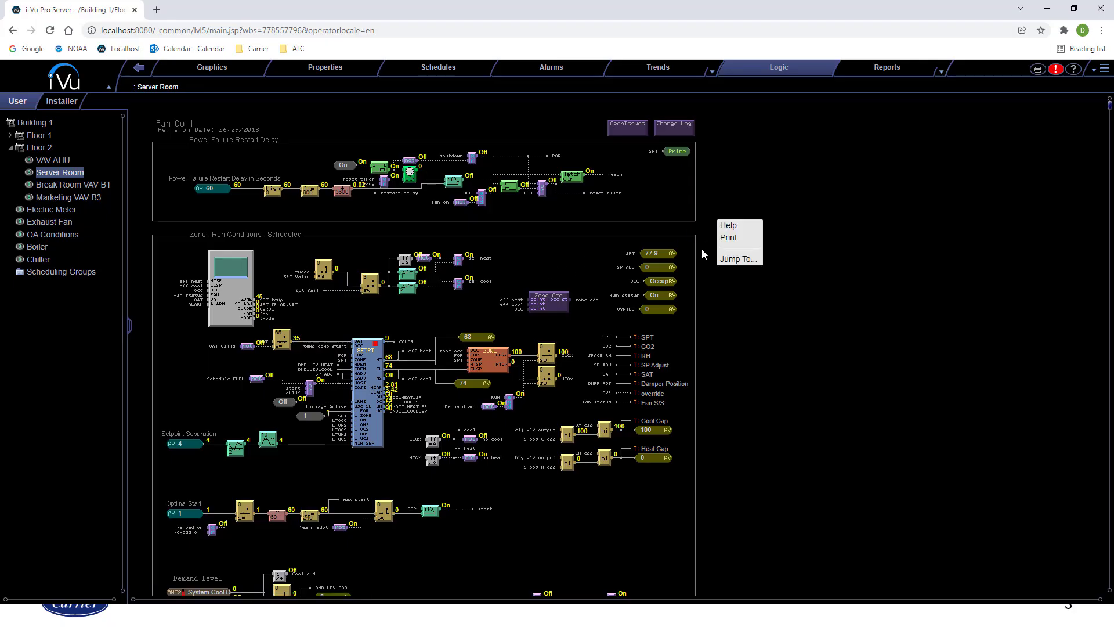
pyautogui.click(738, 259)
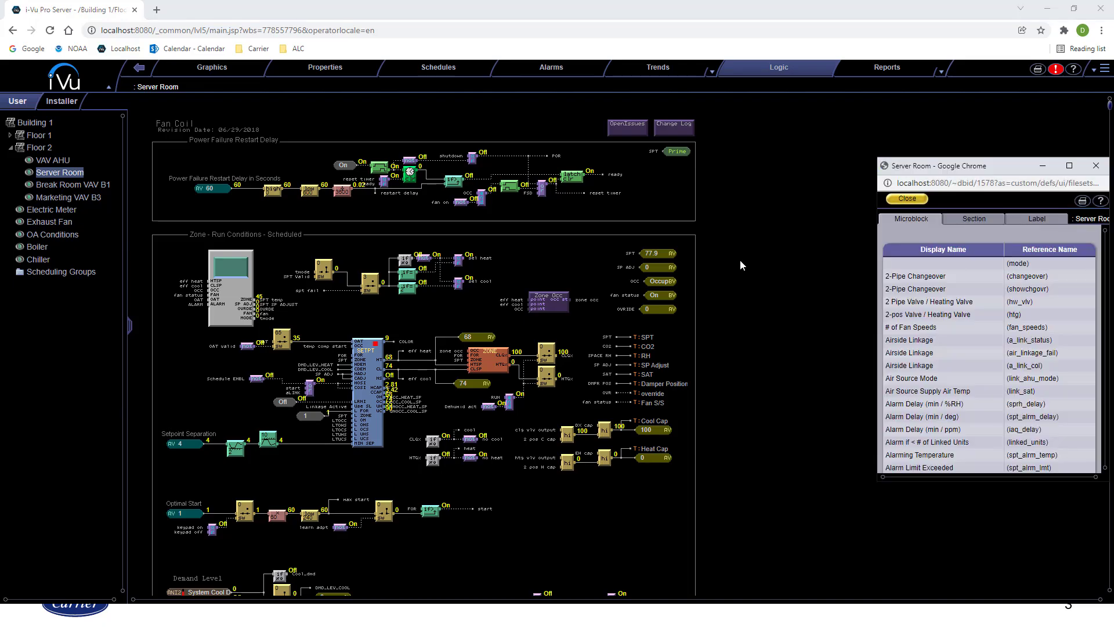
pyautogui.moveTo(946, 168); pyautogui.dragTo(798, 141)
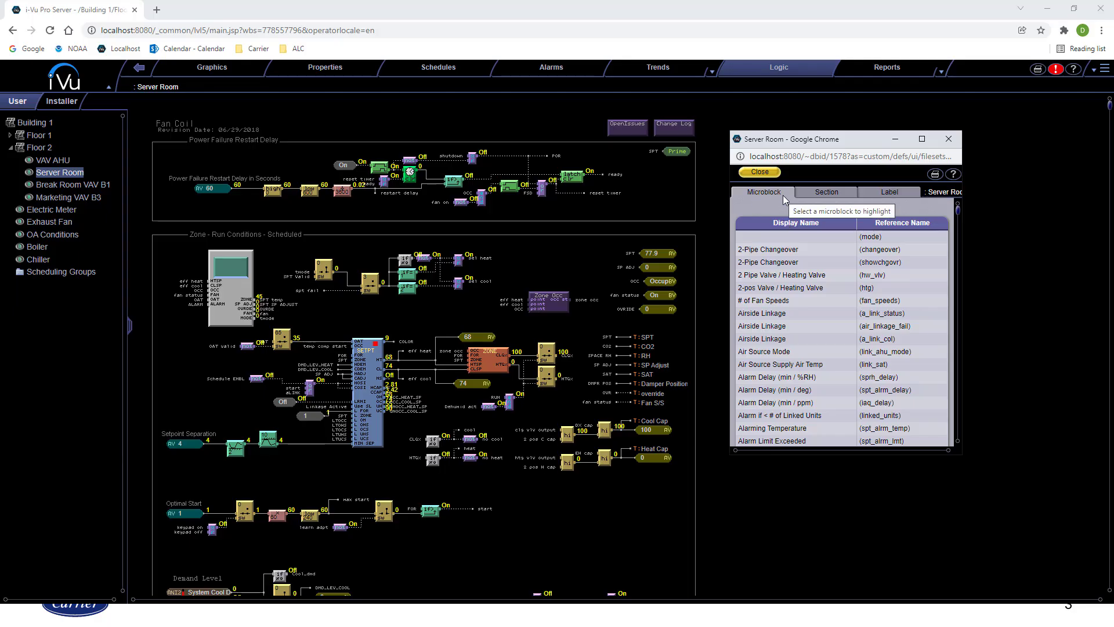
# - Browse the logic's section and label lists, ending on the section list
pyautogui.click(818, 192)
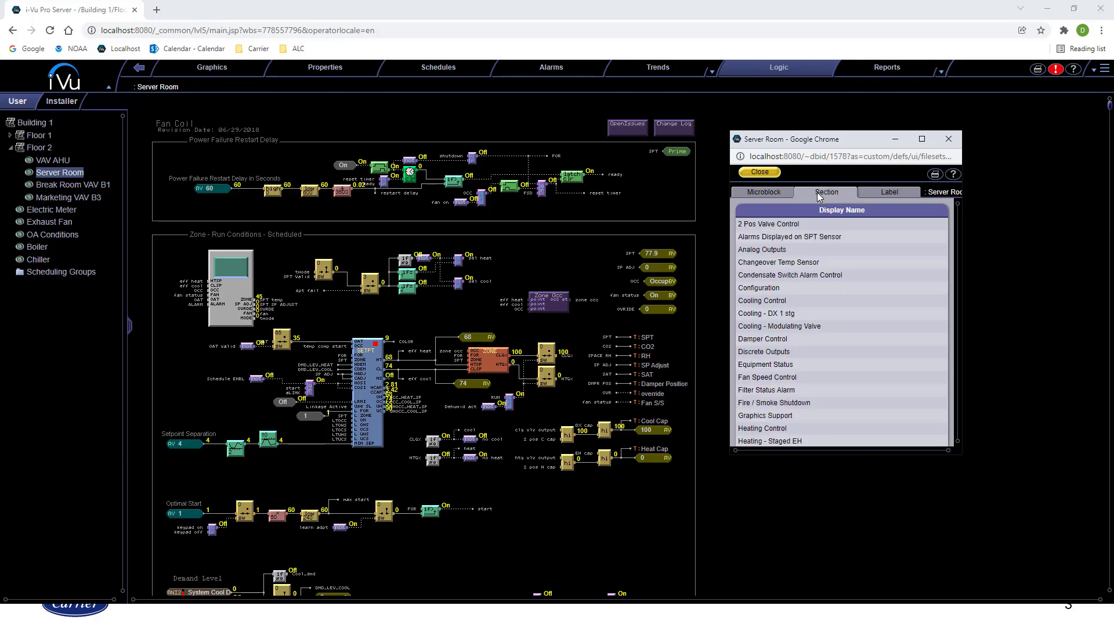
pyautogui.click(876, 193)
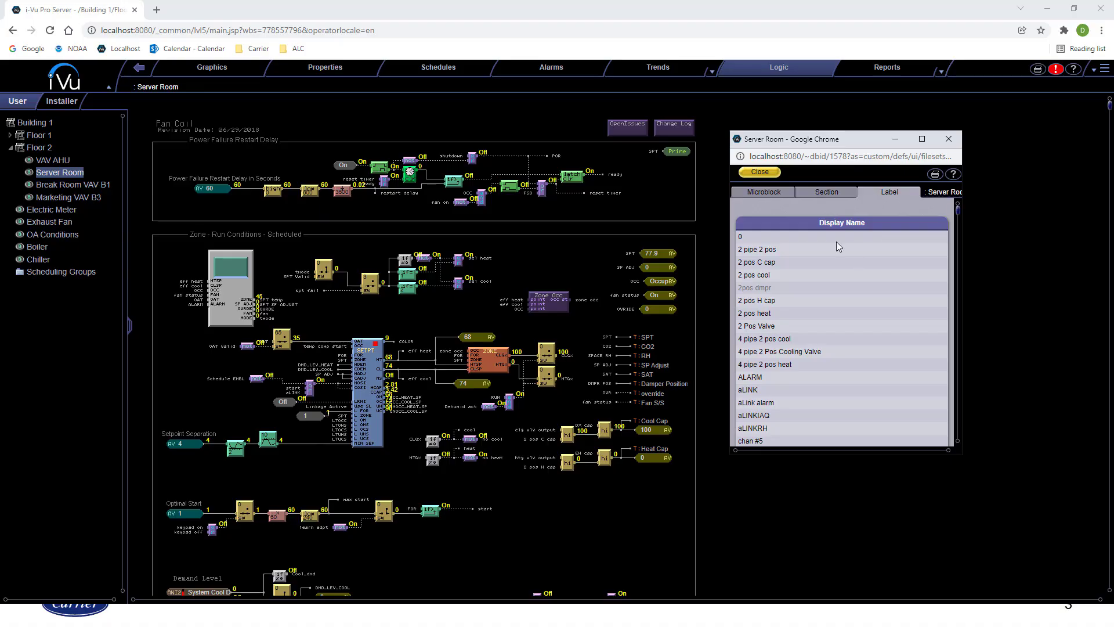
pyautogui.click(828, 193)
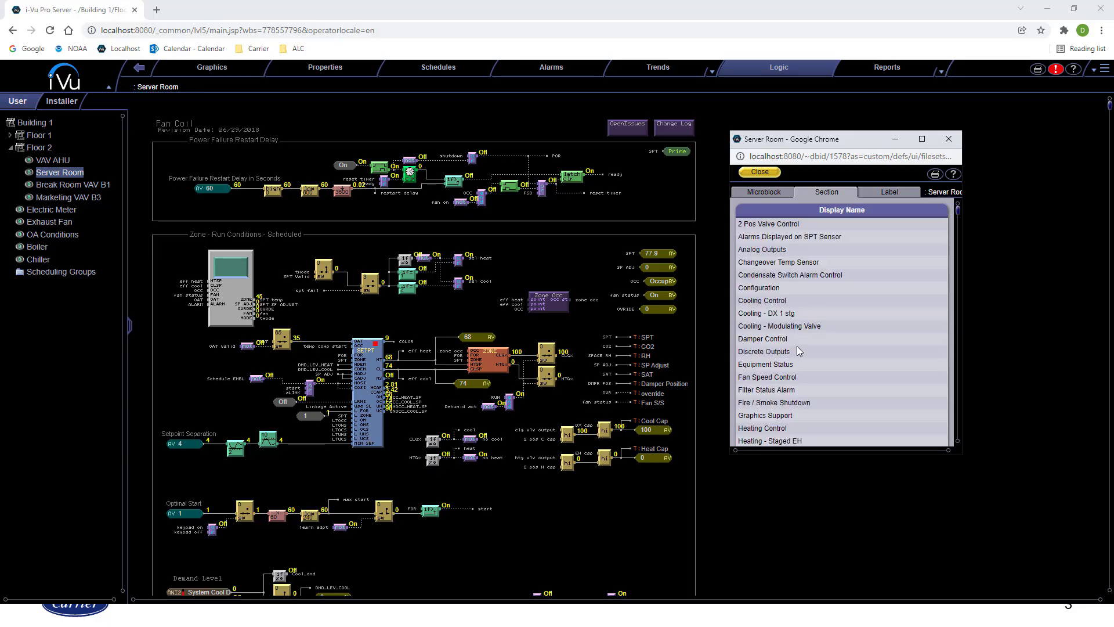
# - Examine the logic's Supply Air Temperature and Standard Inputs sections by jumping to each, and close the Jump To window
pyautogui.scroll(-5, 794, 354)
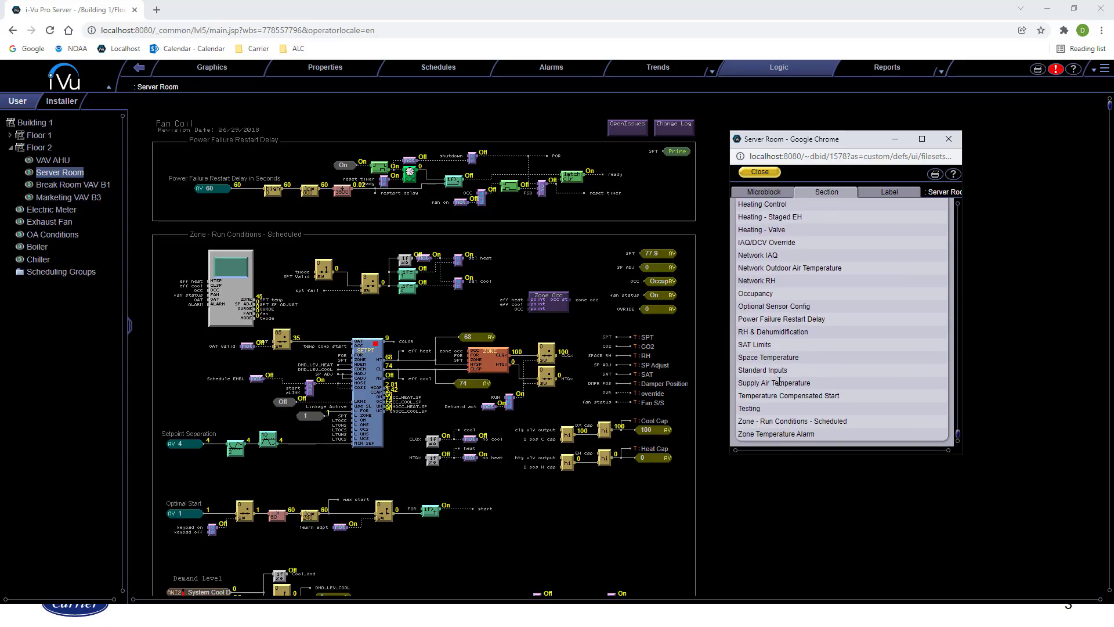
pyautogui.click(779, 382)
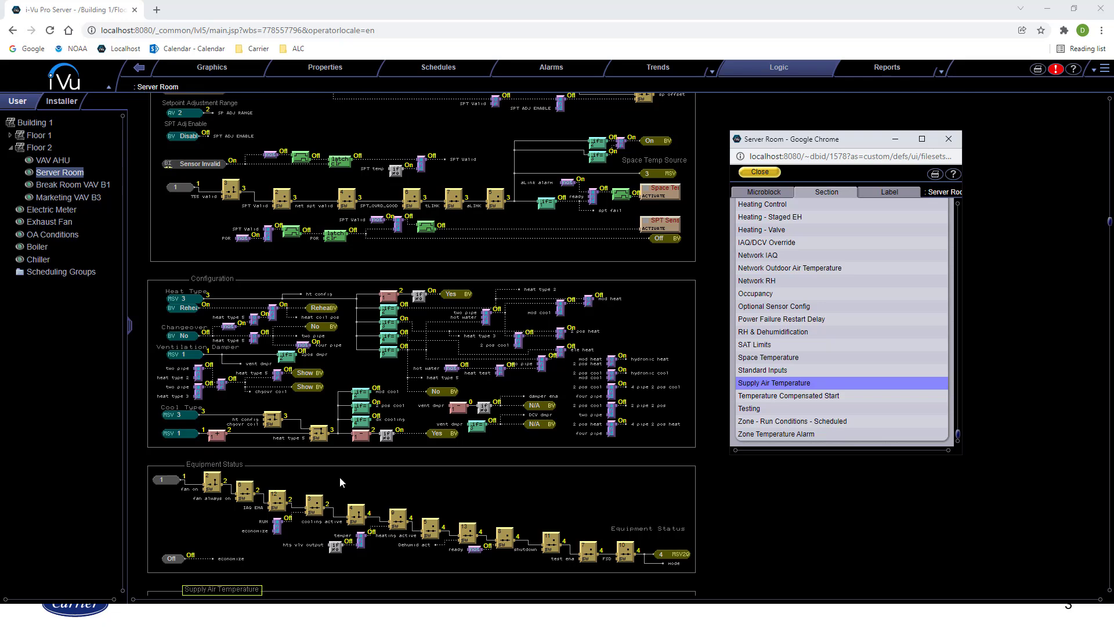
pyautogui.scroll(-2, 341, 480)
pyautogui.scroll(-3, 339, 482)
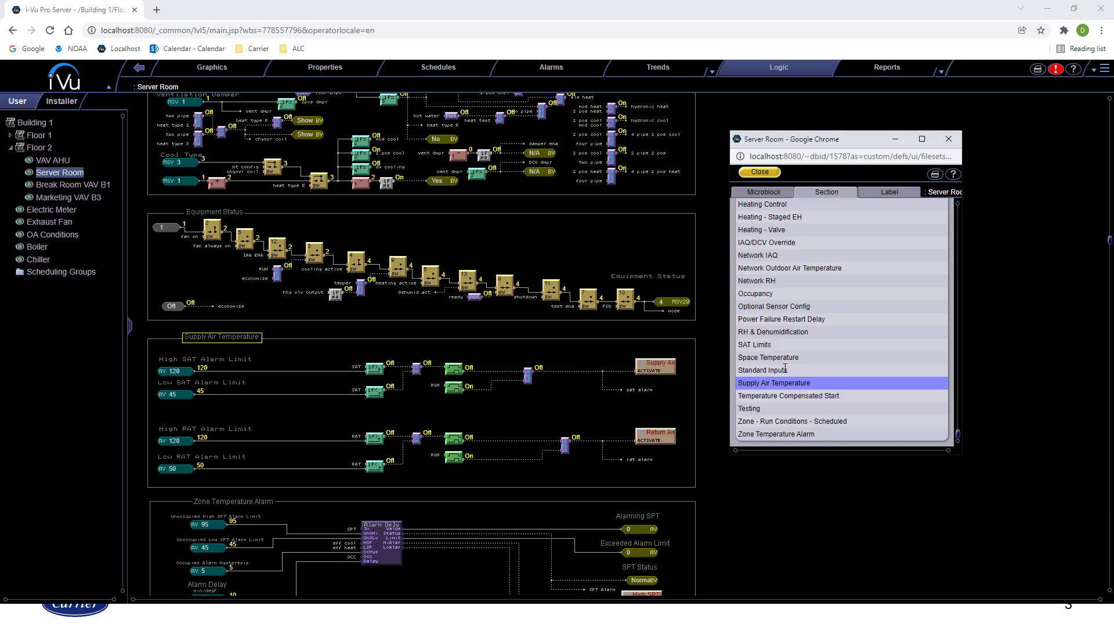
pyautogui.click(781, 370)
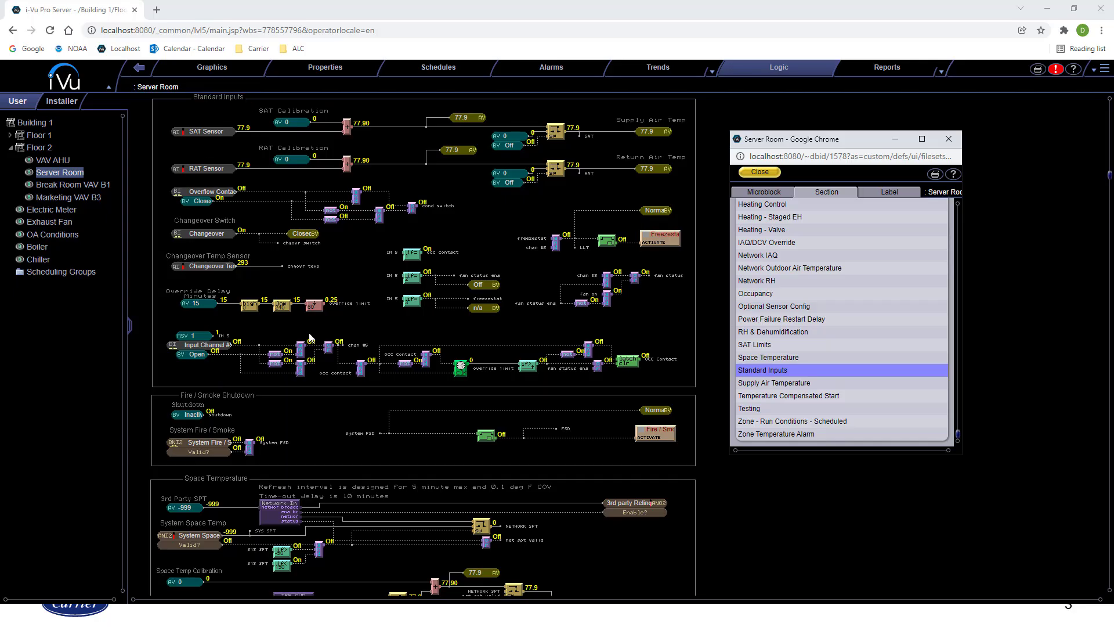
pyautogui.click(766, 174)
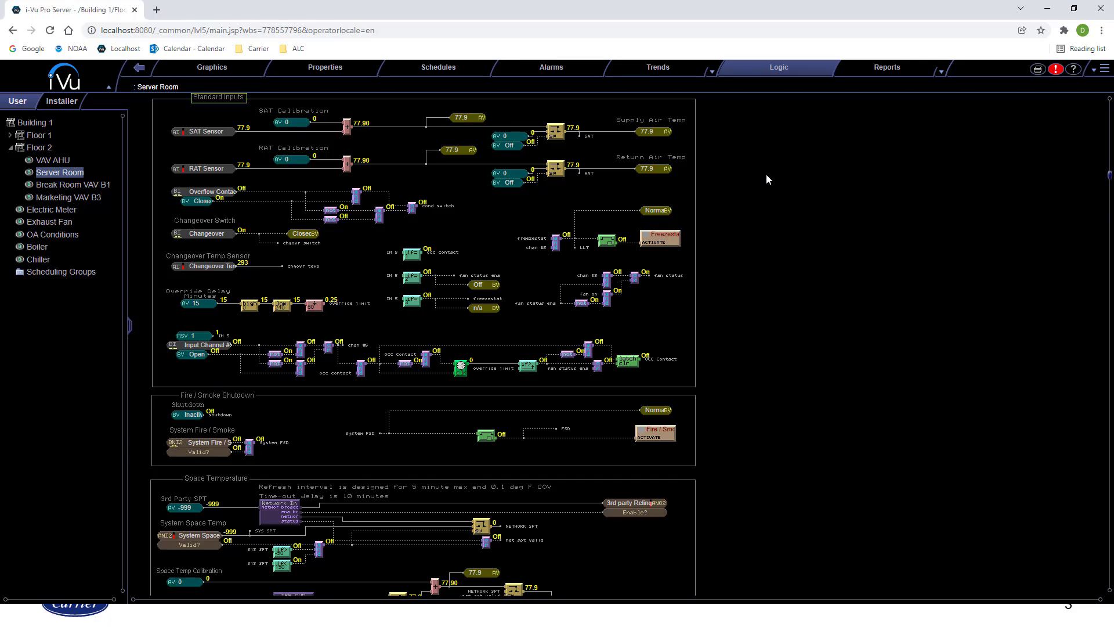
# - Compare the Server Room's effective setpoints and zone color across its equipment graphic, setpoint logic and the Floor 2 plan
pyautogui.click(218, 69)
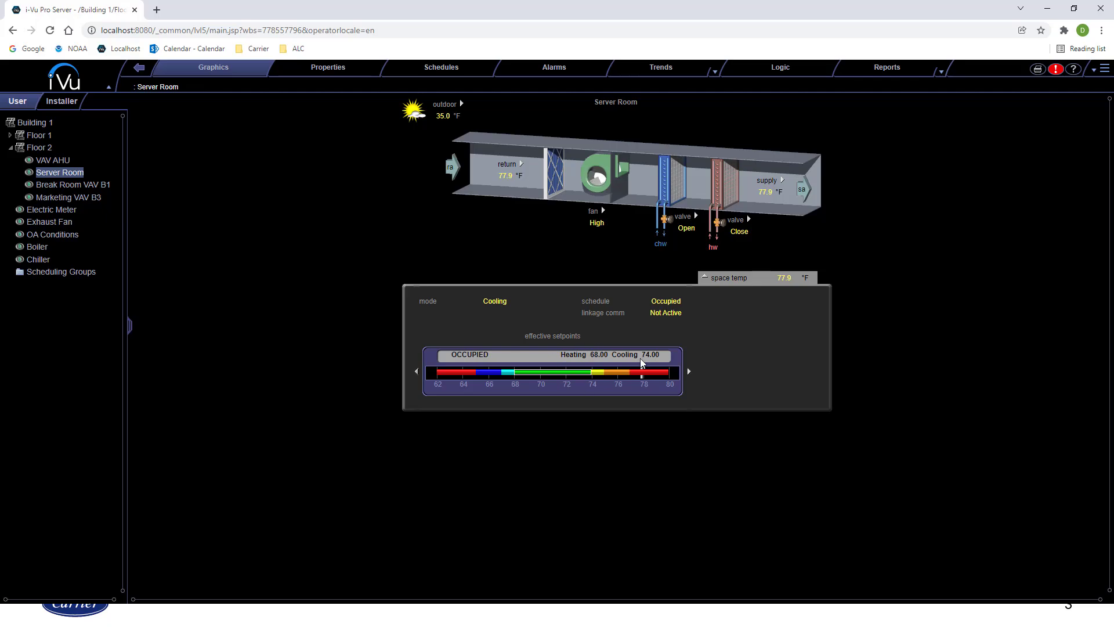
pyautogui.click(775, 68)
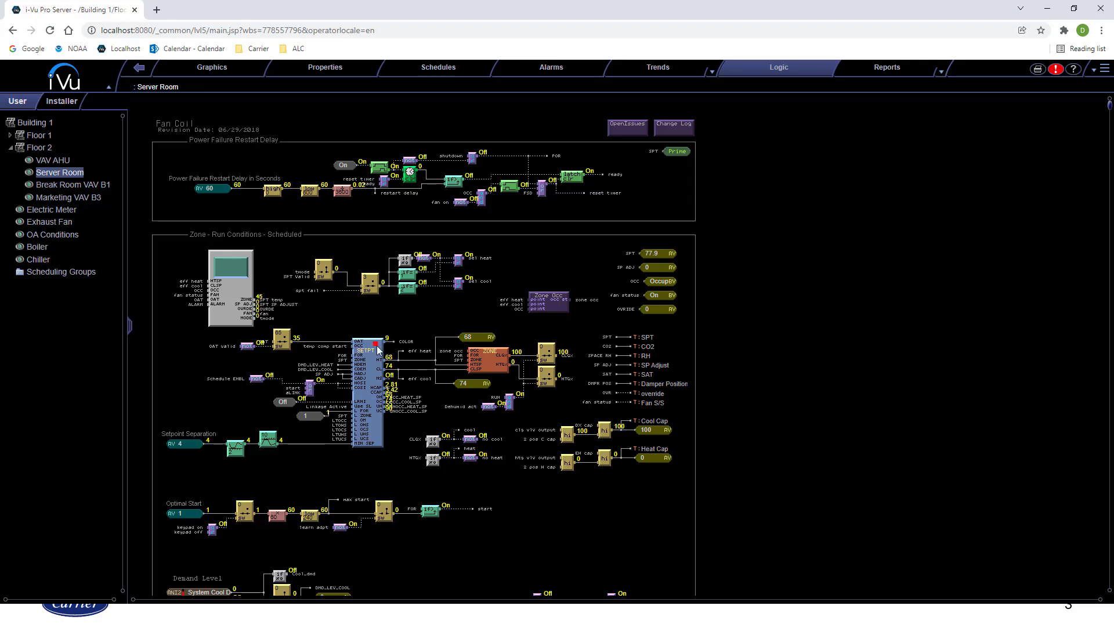
pyautogui.click(216, 68)
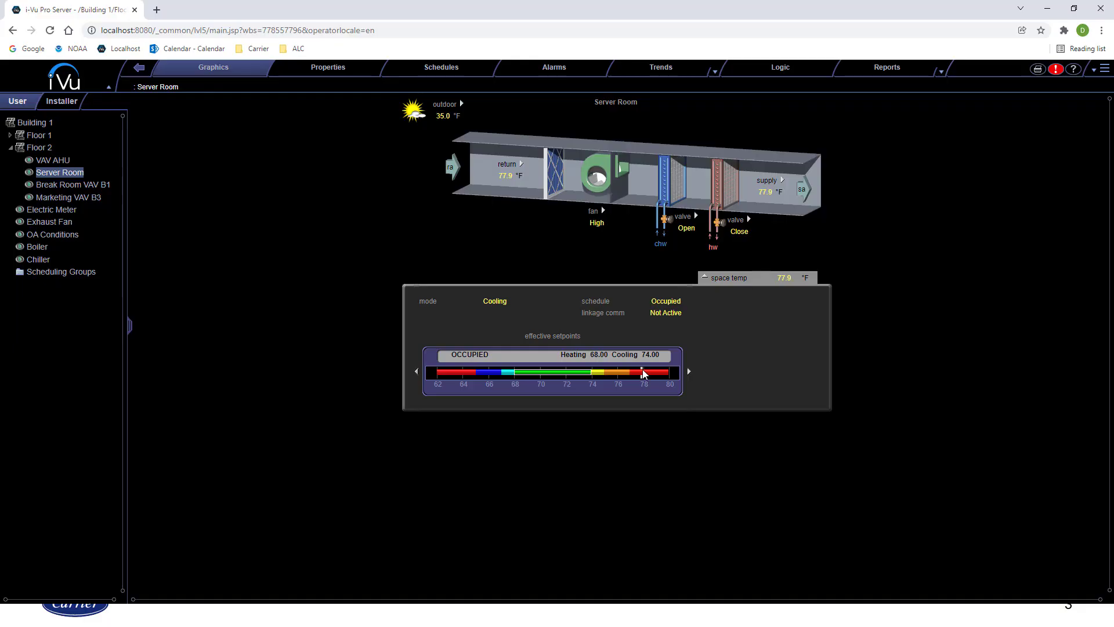
pyautogui.click(50, 146)
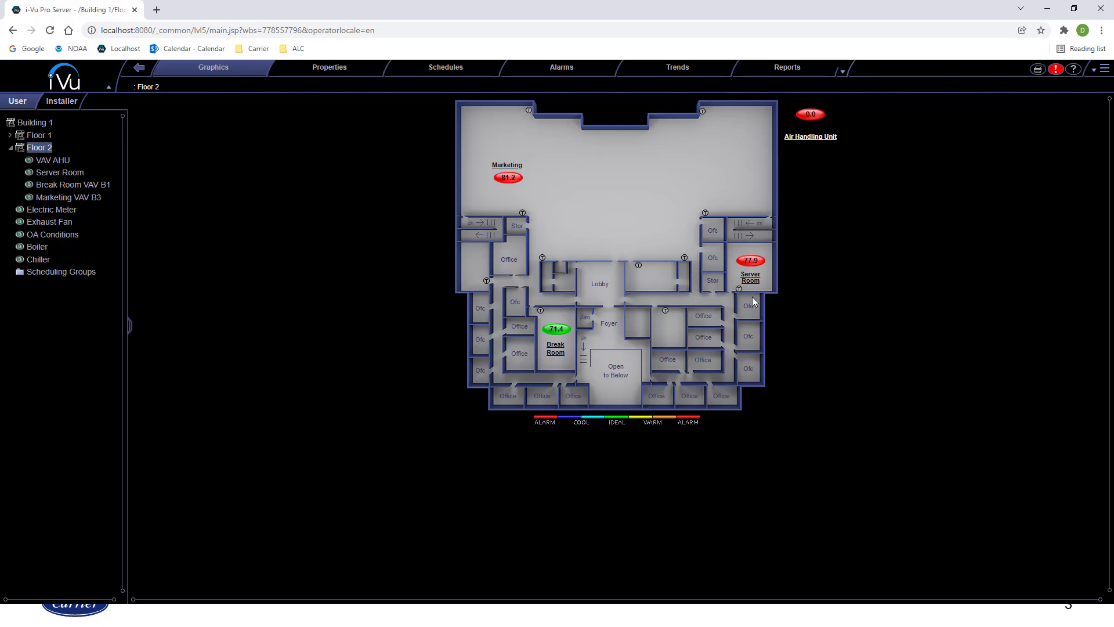
pyautogui.click(757, 267)
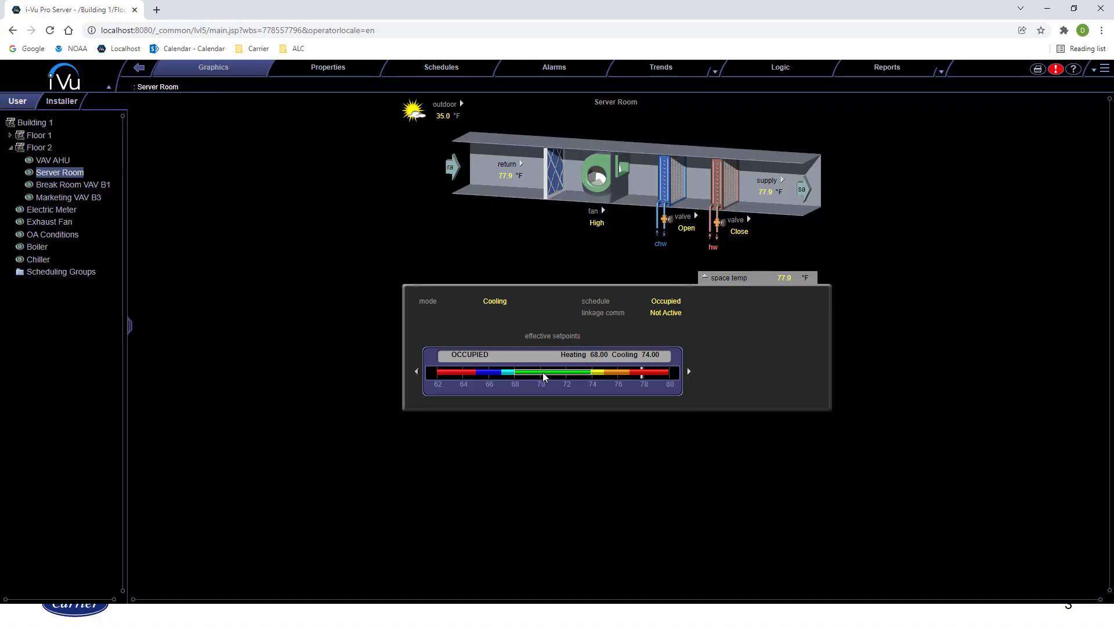
# - Expand the Server Room's setpoint editor, inspect the occupied Cooling 2 setpoint, and cancel without making changes
pyautogui.click(689, 371)
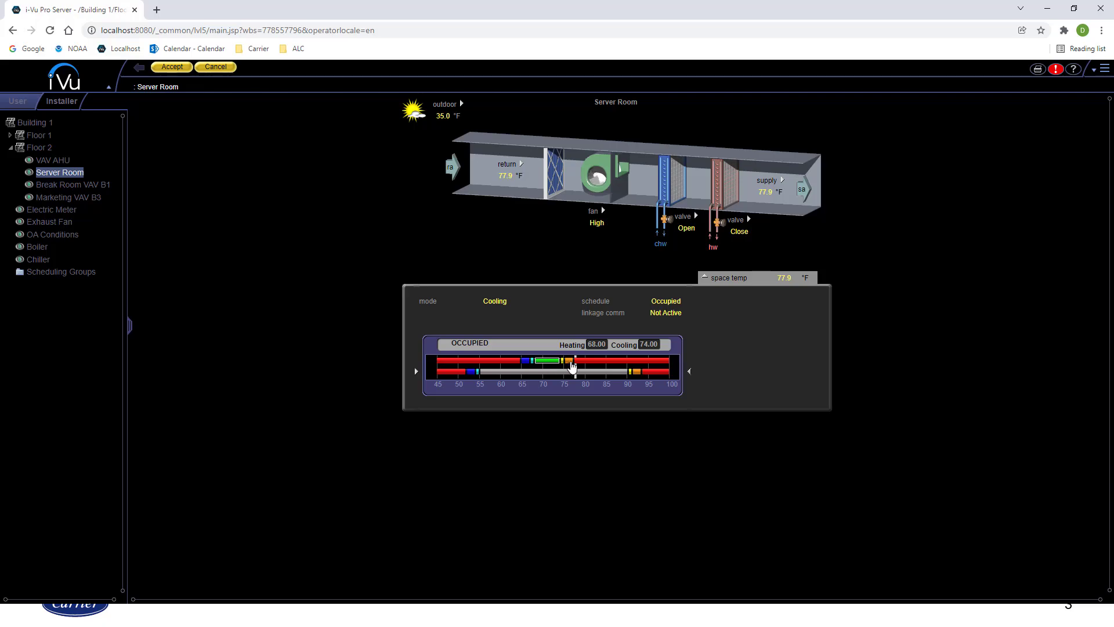
pyautogui.moveTo(594, 367)
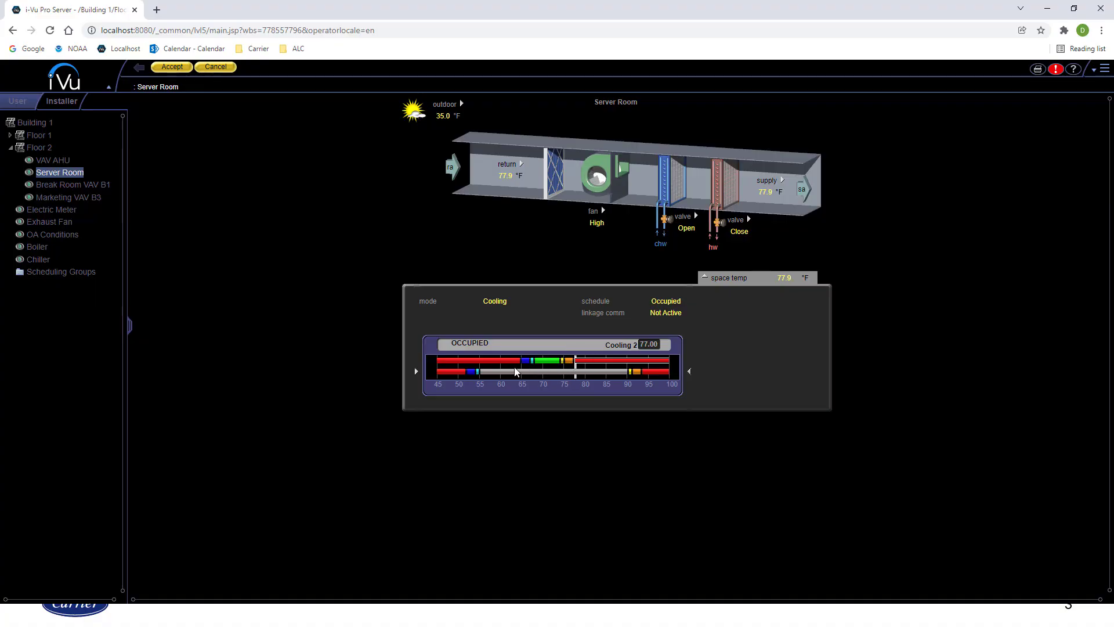
pyautogui.click(216, 67)
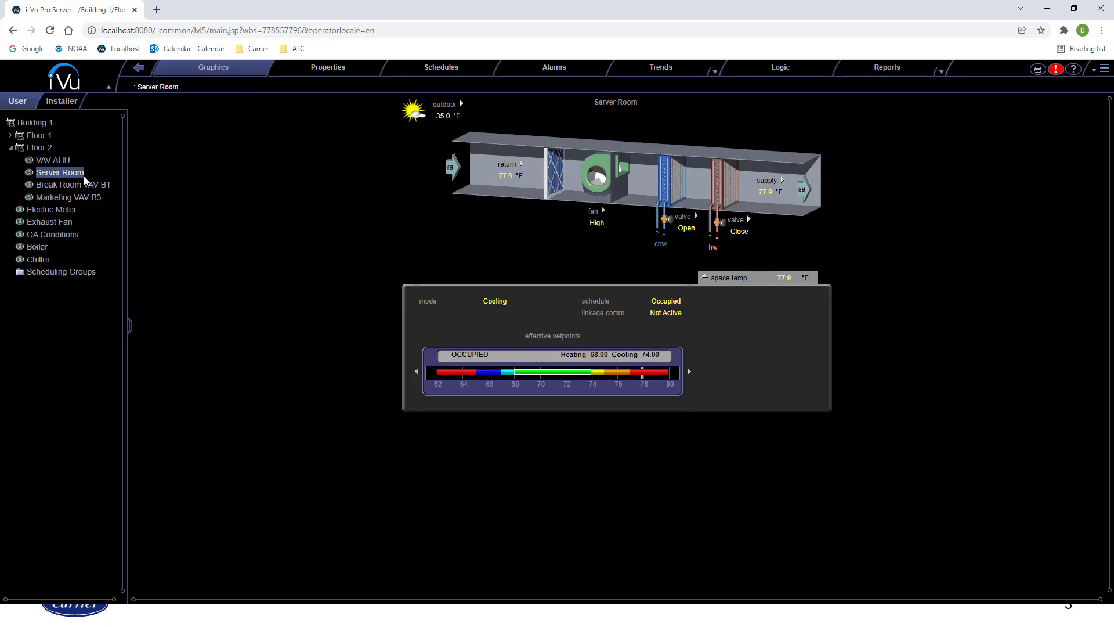
# - Return to the Floor 2 plan to check the zone colors and reopen the Server Room graphic
pyautogui.click(47, 149)
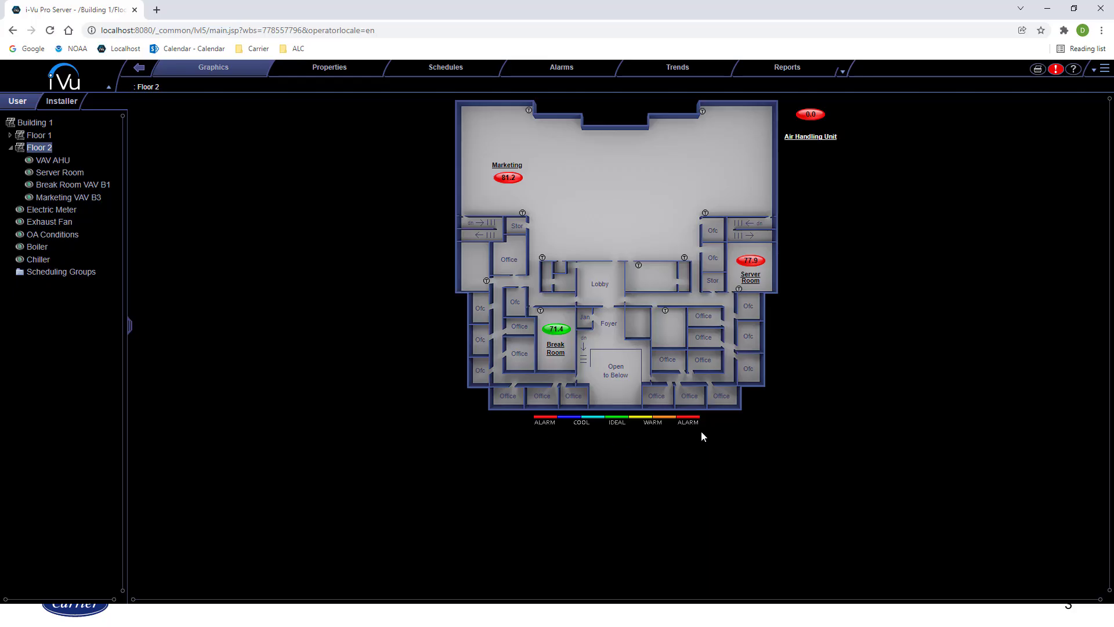
pyautogui.click(754, 259)
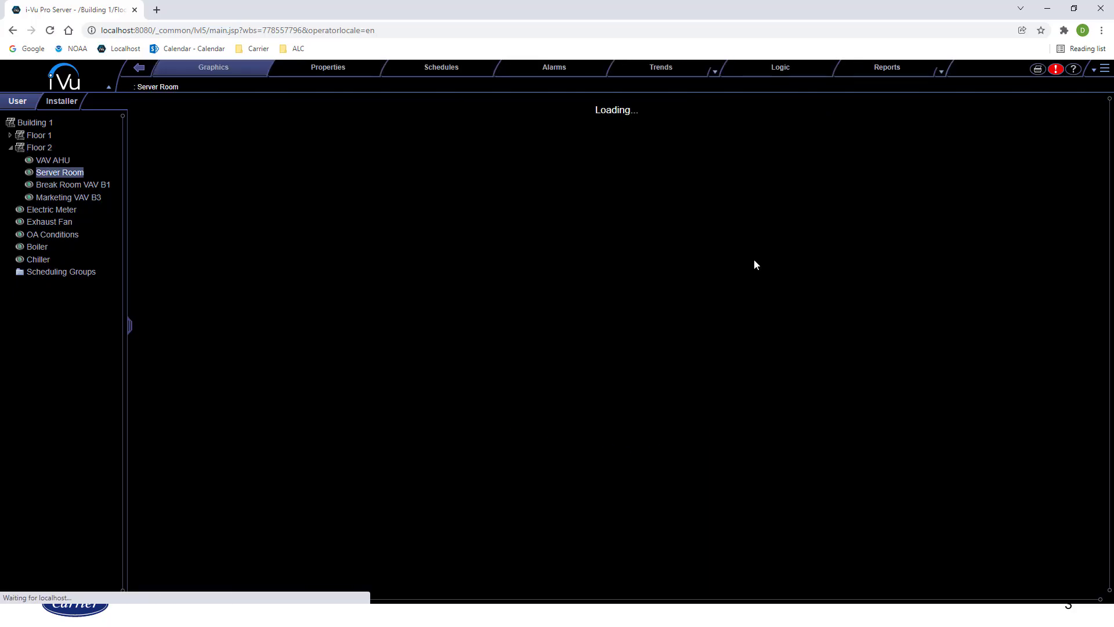
# - Set the Server Room's unoccupied heating setpoint to 62, keep unoccupied cooling at 90, and accept the change
pyautogui.click(689, 371)
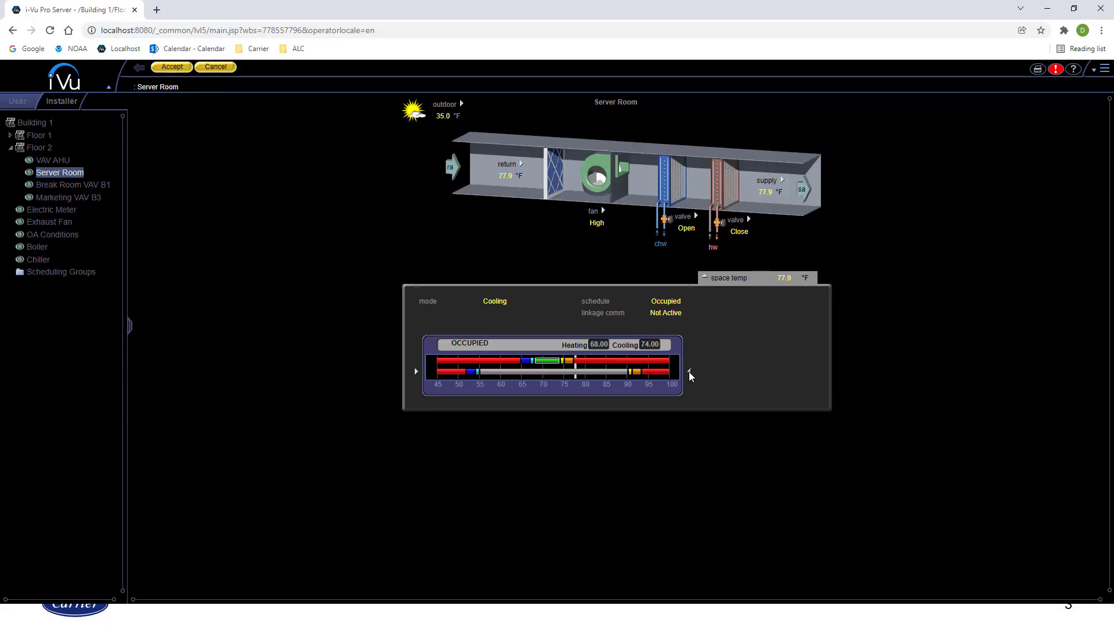
pyautogui.click(569, 373)
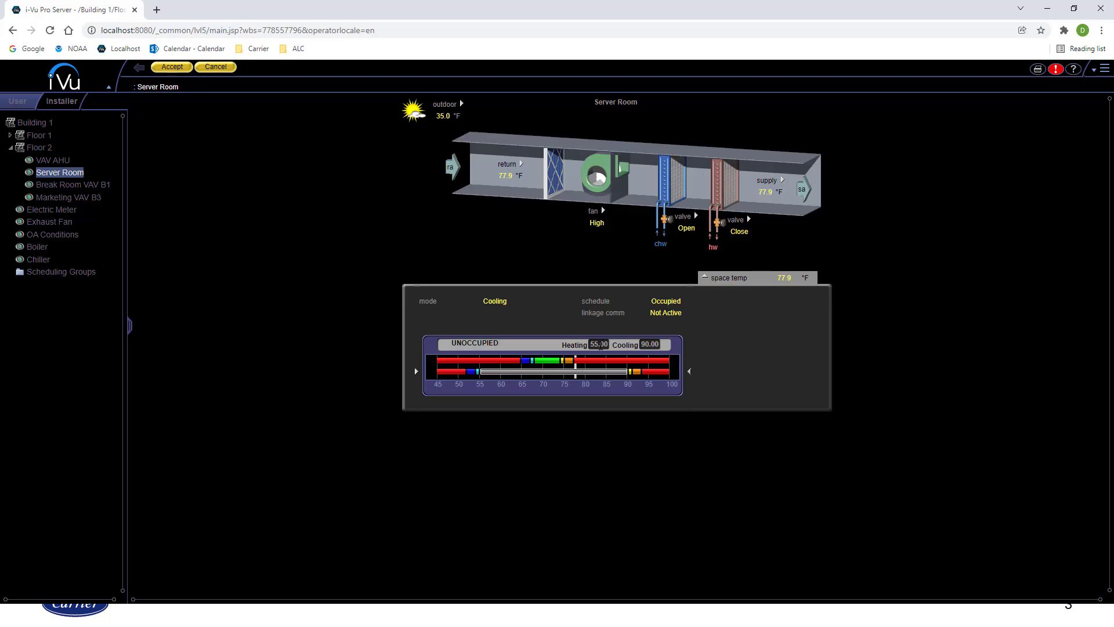
pyautogui.click(600, 345)
pyautogui.write('74')
pyautogui.press('Return')
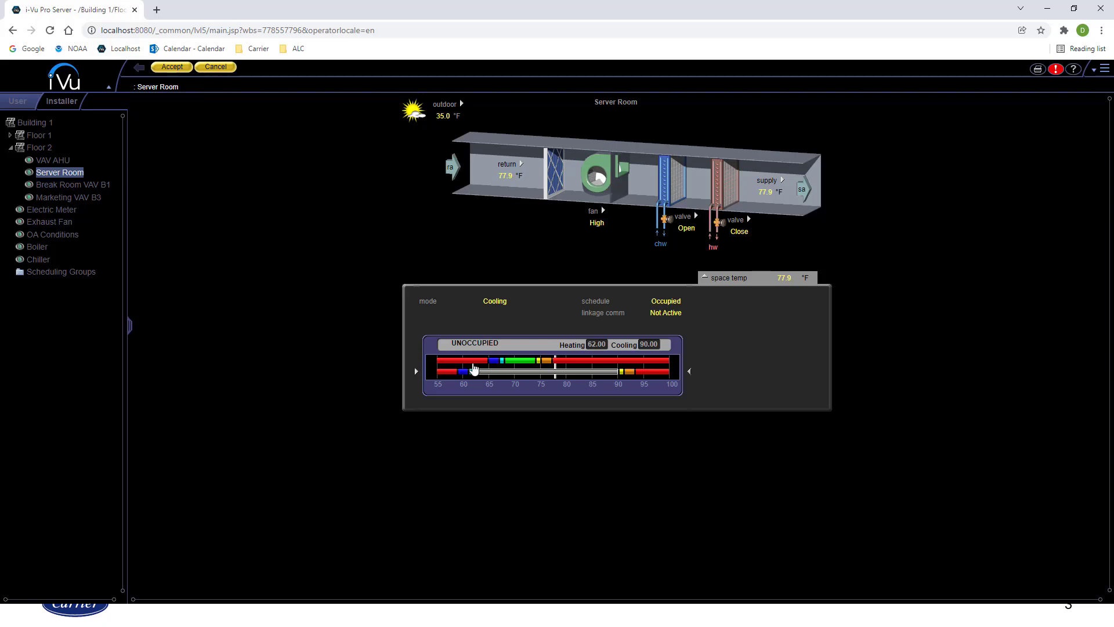
pyautogui.moveTo(472, 378)
pyautogui.mouseDown()
pyautogui.moveTo(455, 378)
pyautogui.moveTo(499, 377)
pyautogui.moveTo(478, 378)
pyautogui.mouseUp()
pyautogui.moveTo(626, 377); pyautogui.dragTo(620, 375)
pyautogui.click(173, 67)
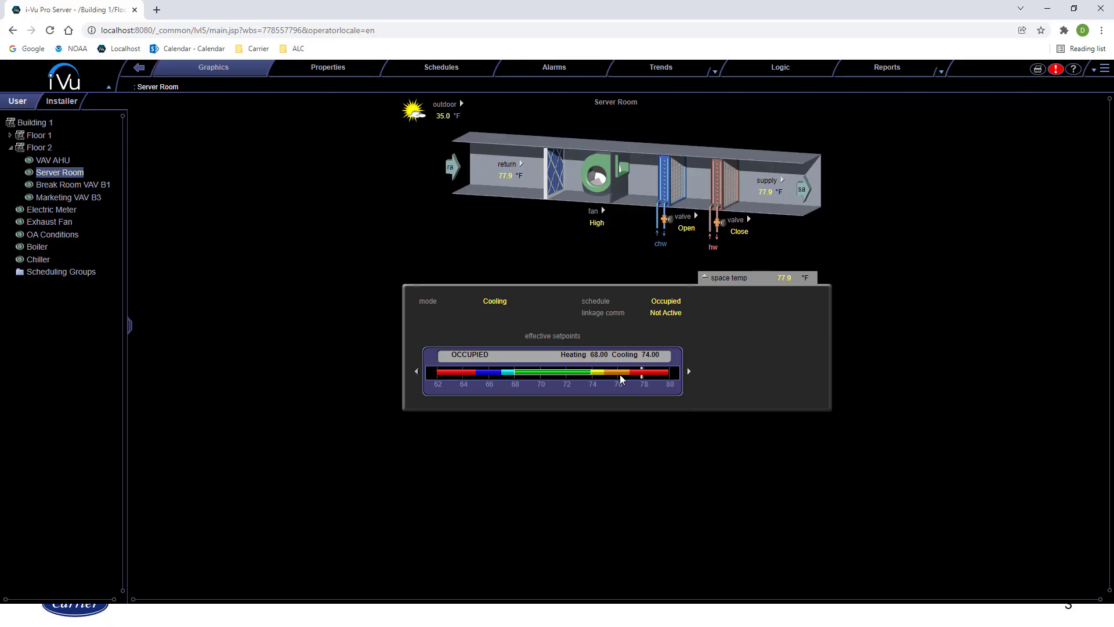
# - Open Global Modify for the Server Room's unoccupied heating setpoint from its detailed Setpoint properties
pyautogui.click(688, 374)
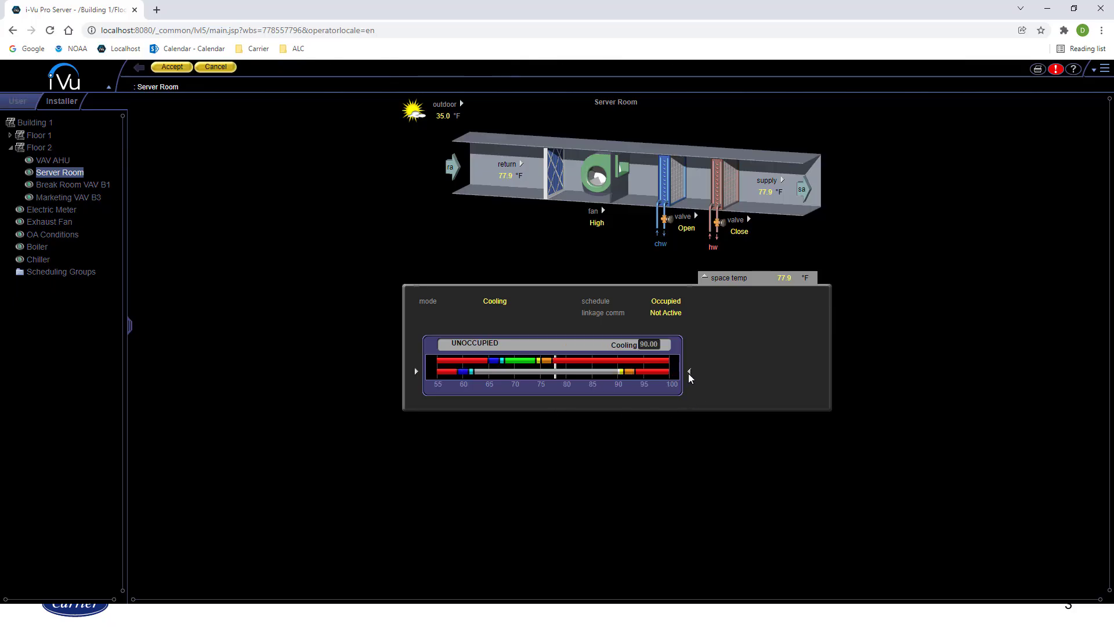
pyautogui.click(478, 371)
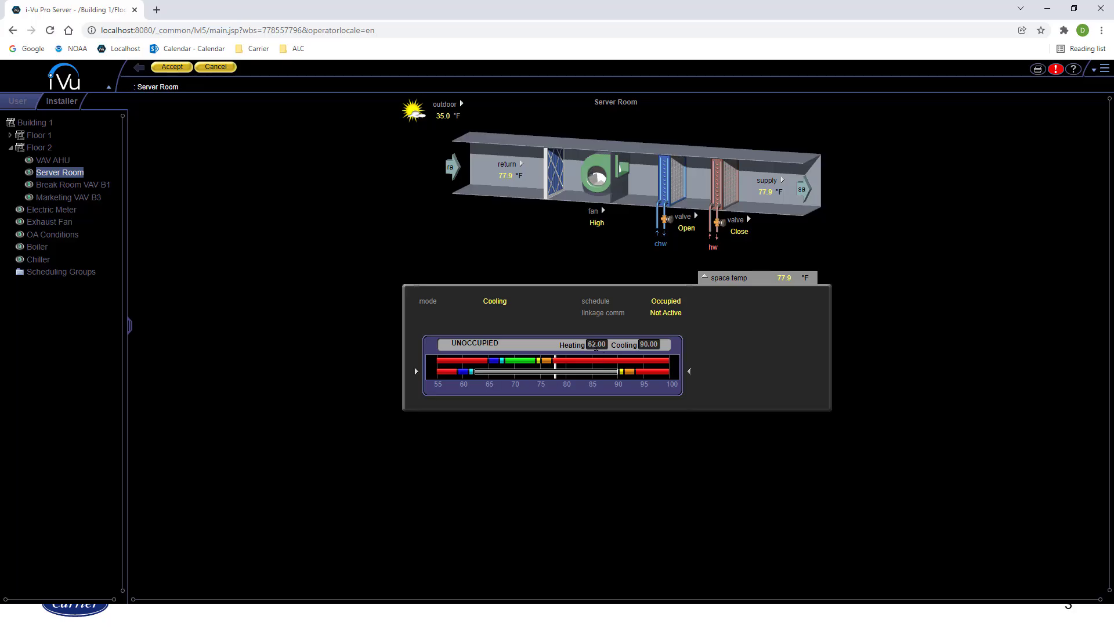
pyautogui.click(597, 344)
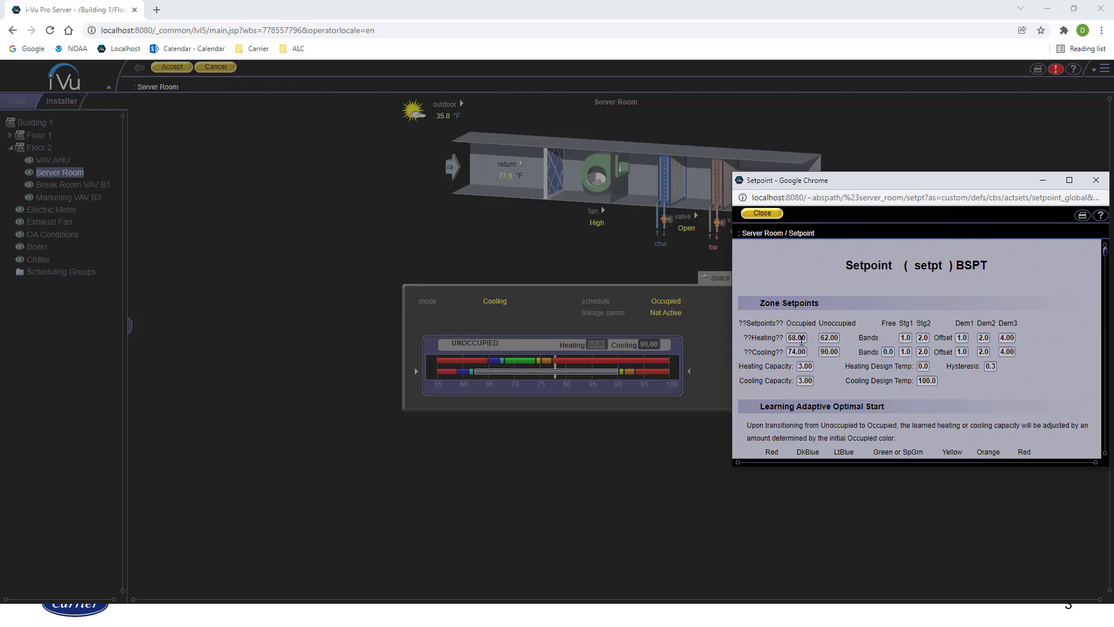
pyautogui.rightClick(831, 340)
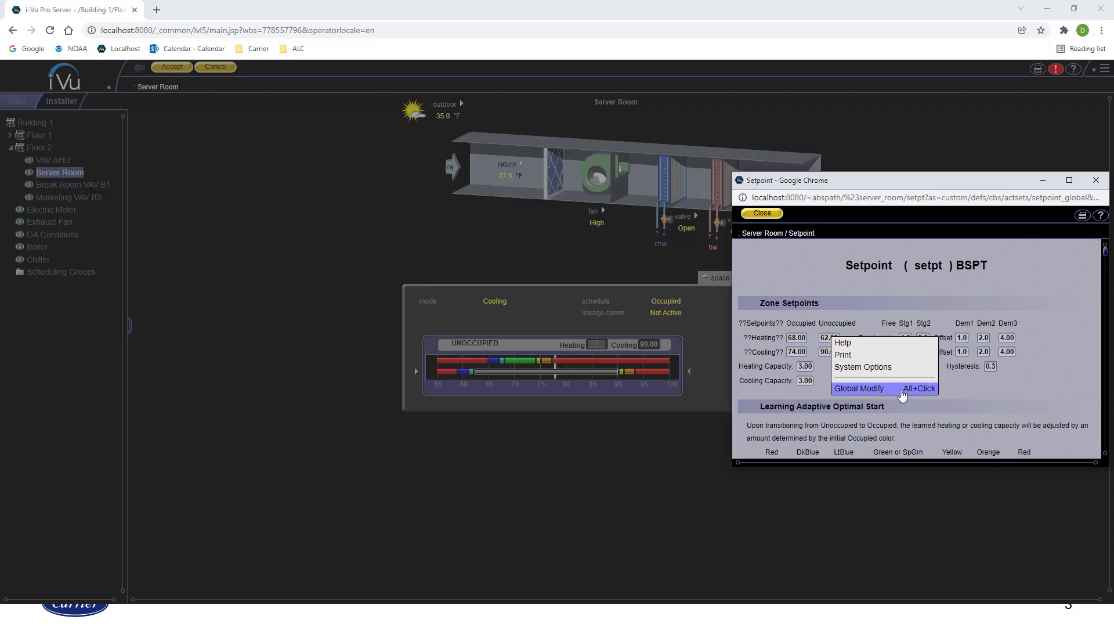
pyautogui.click(903, 395)
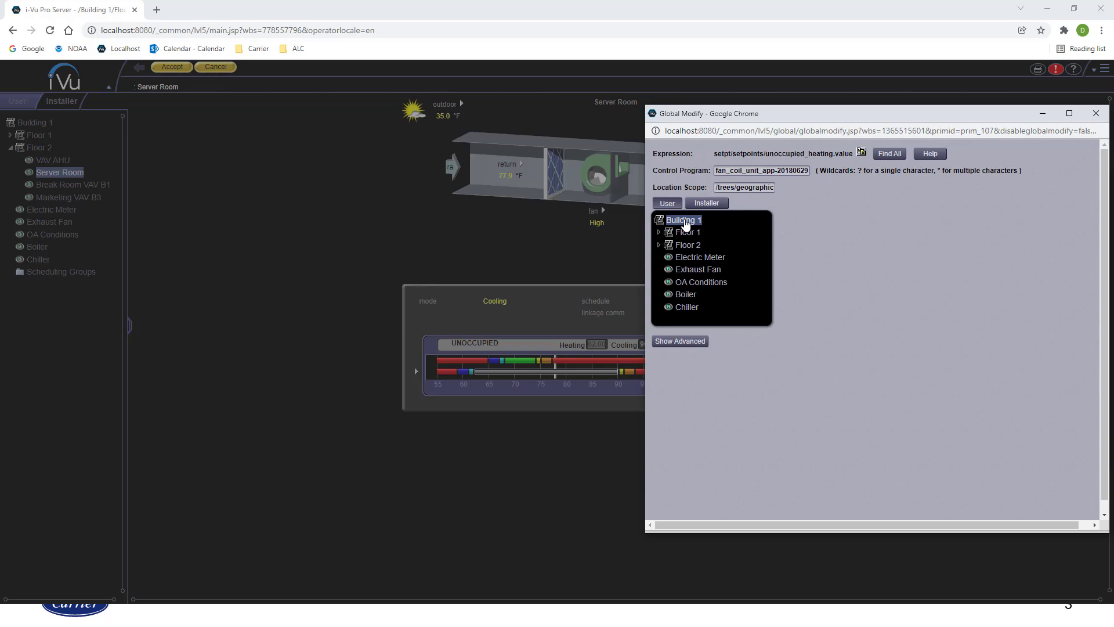
# - Set the Control Program filter to the wildcard * and find every unoccupied heating setpoint in Building 1
pyautogui.tripleClick(785, 172)
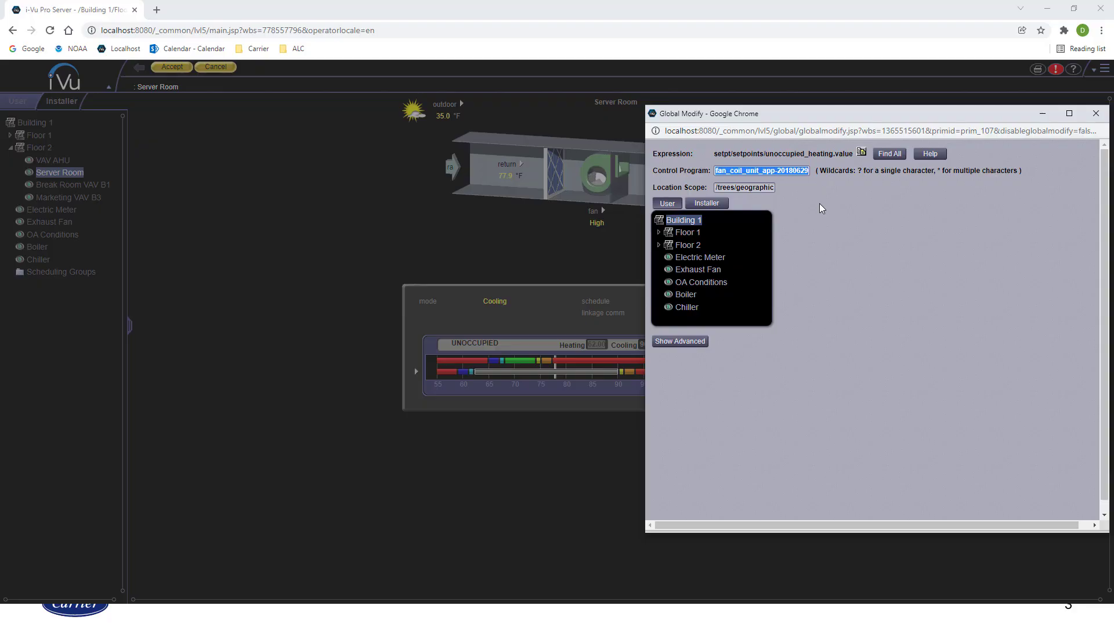
pyautogui.write('*')
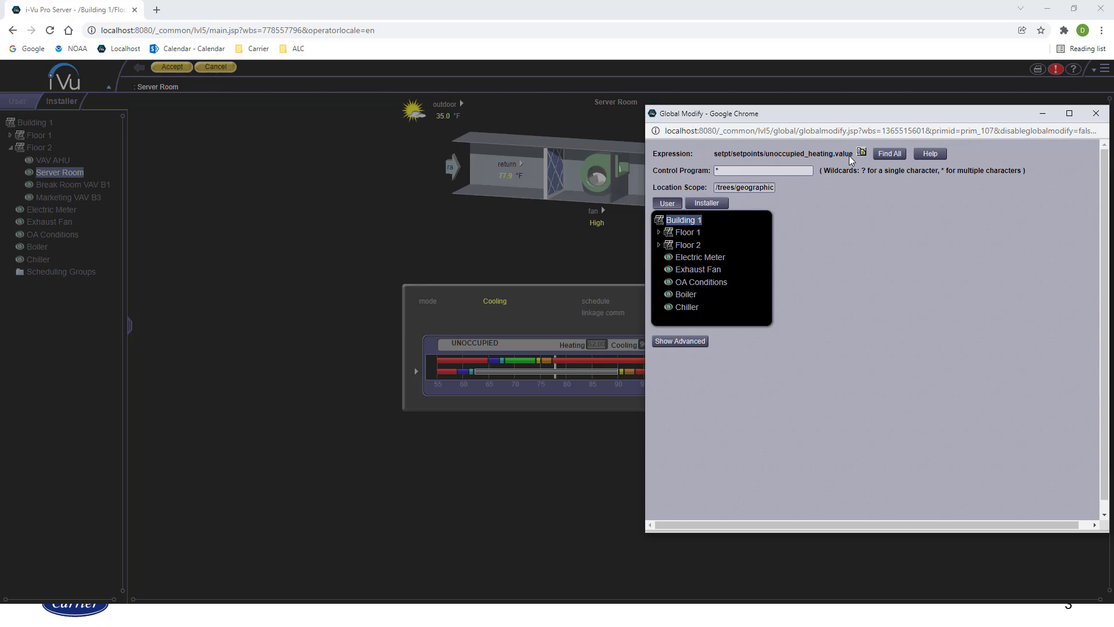
pyautogui.click(889, 154)
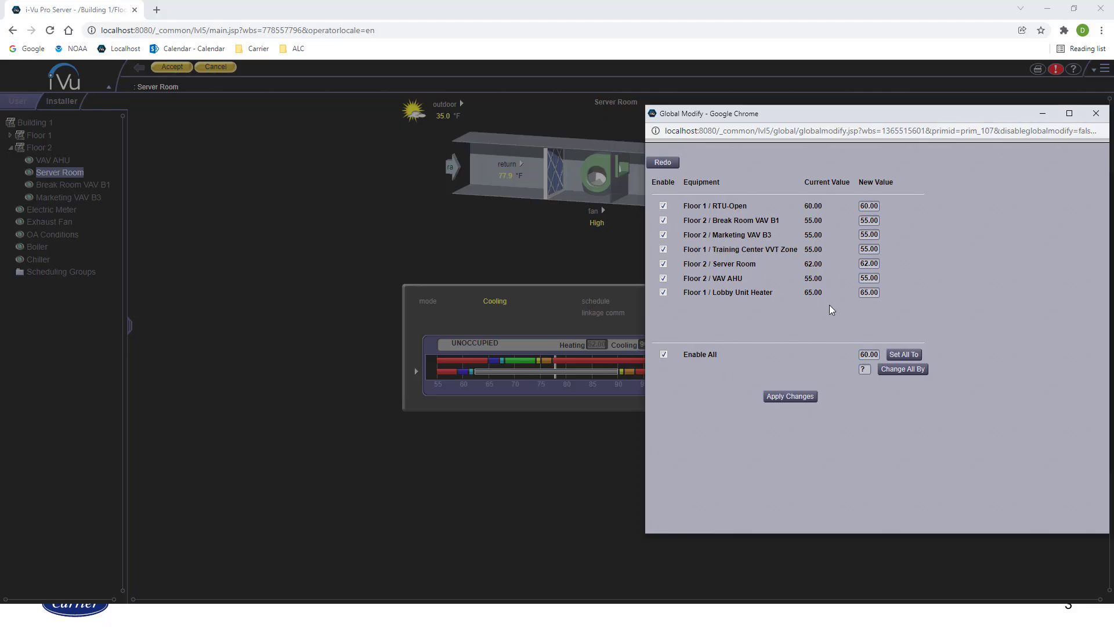
# - Change the new unoccupied heating values of all listed equipment by 2
pyautogui.click(865, 369)
pyautogui.write('-2')
pyautogui.write('2')
pyautogui.click(911, 370)
# - Set all listed equipment's unoccupied heating setpoints to 65, apply the changes, and close the setpoint windows and the Server Room's editor
pyautogui.doubleClick(871, 354)
pyautogui.write('65')
pyautogui.click(896, 353)
pyautogui.click(794, 396)
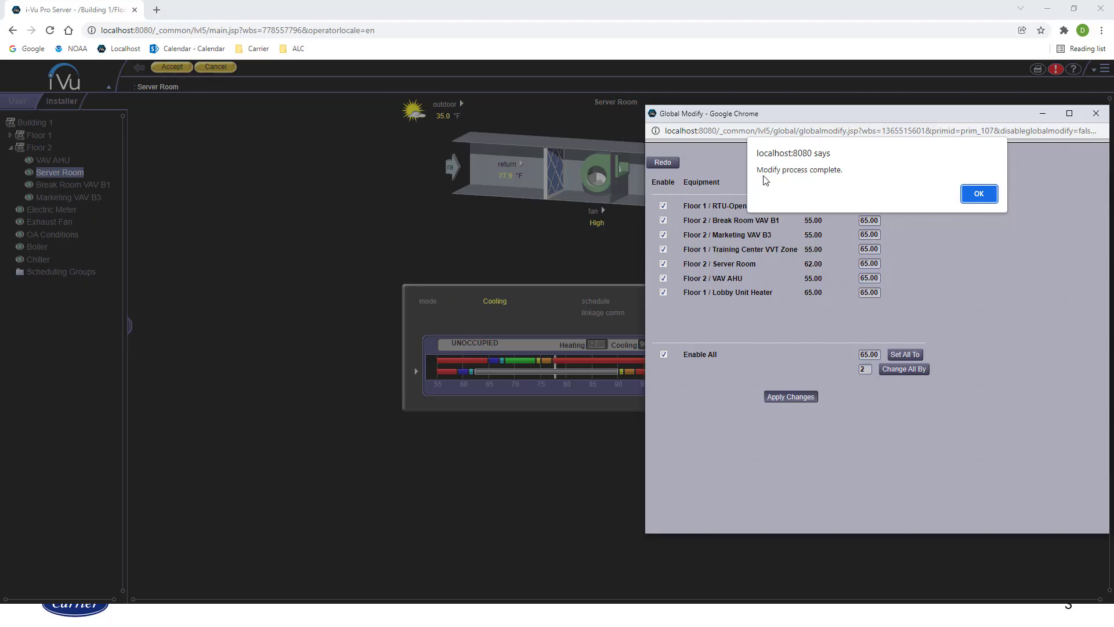
pyautogui.click(975, 192)
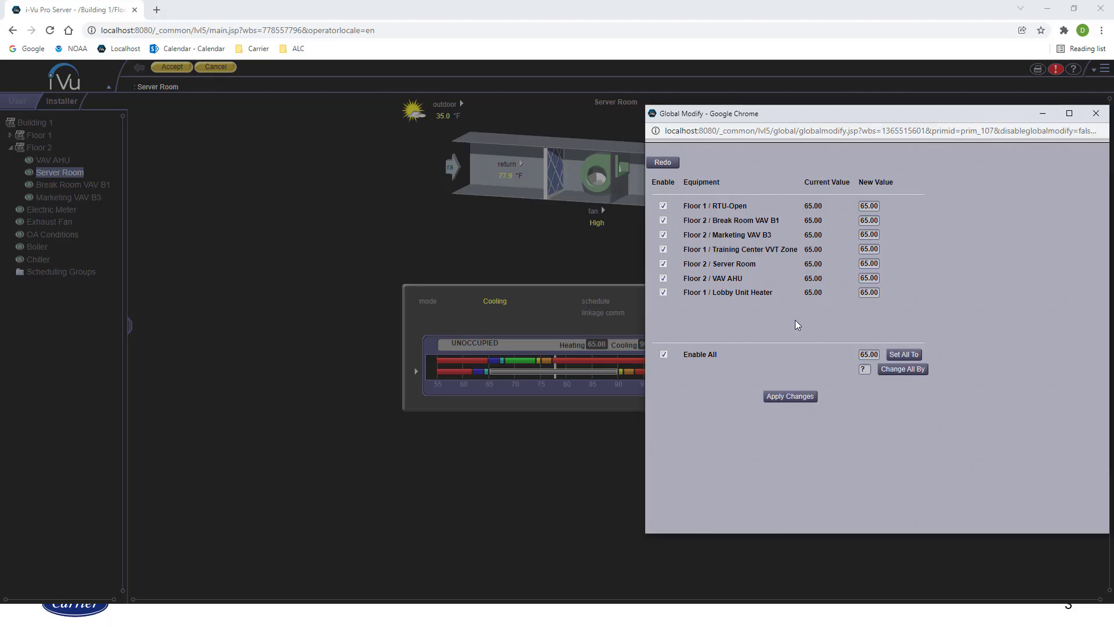
pyautogui.click(1096, 115)
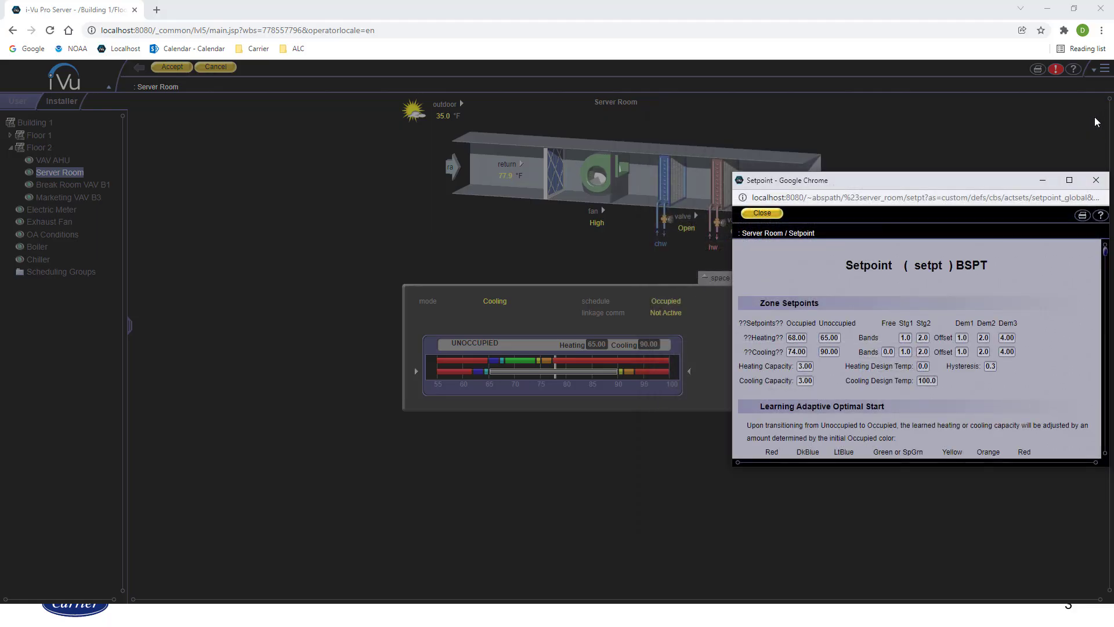
pyautogui.click(769, 214)
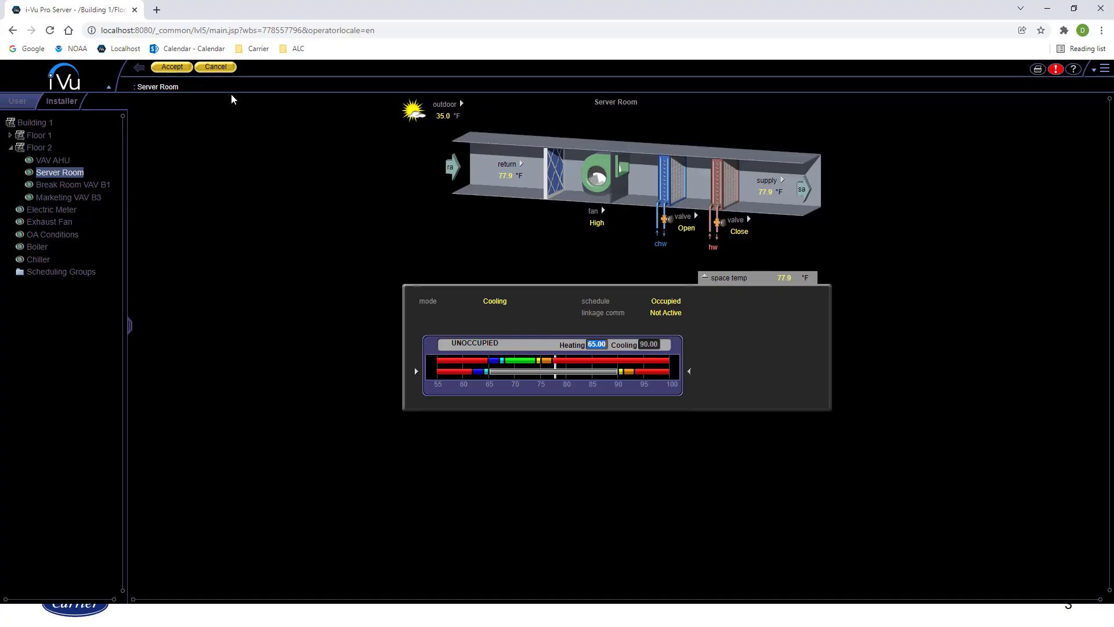
pyautogui.click(216, 67)
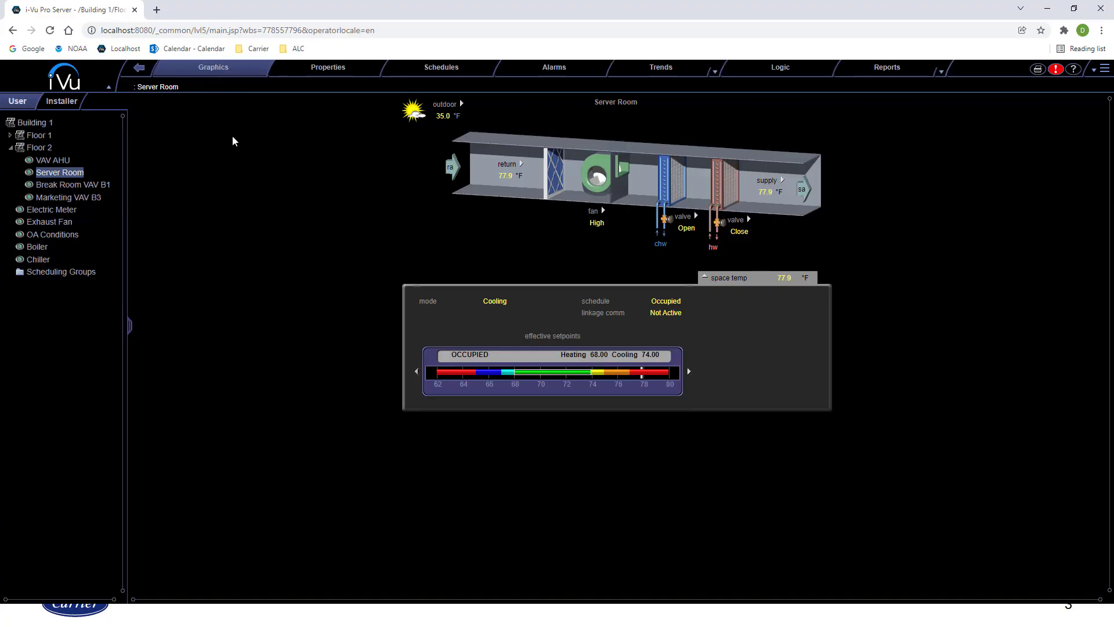
# - Check Marketing VAV B3's occupied and unoccupied setpoints in its expanded editor, and cancel without making changes
pyautogui.click(46, 161)
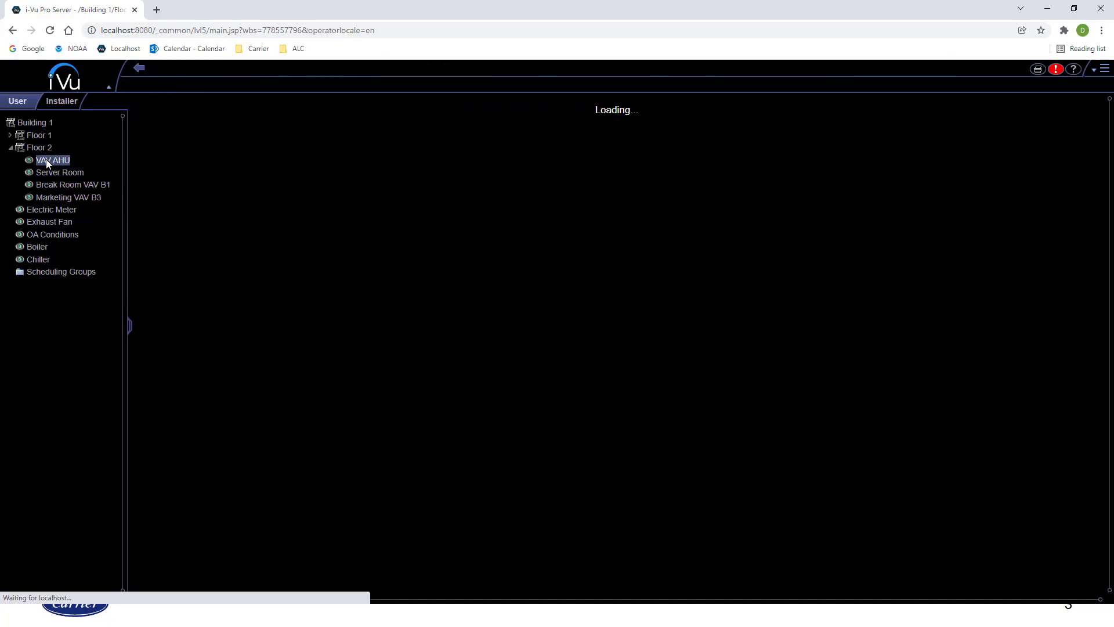
pyautogui.click(50, 196)
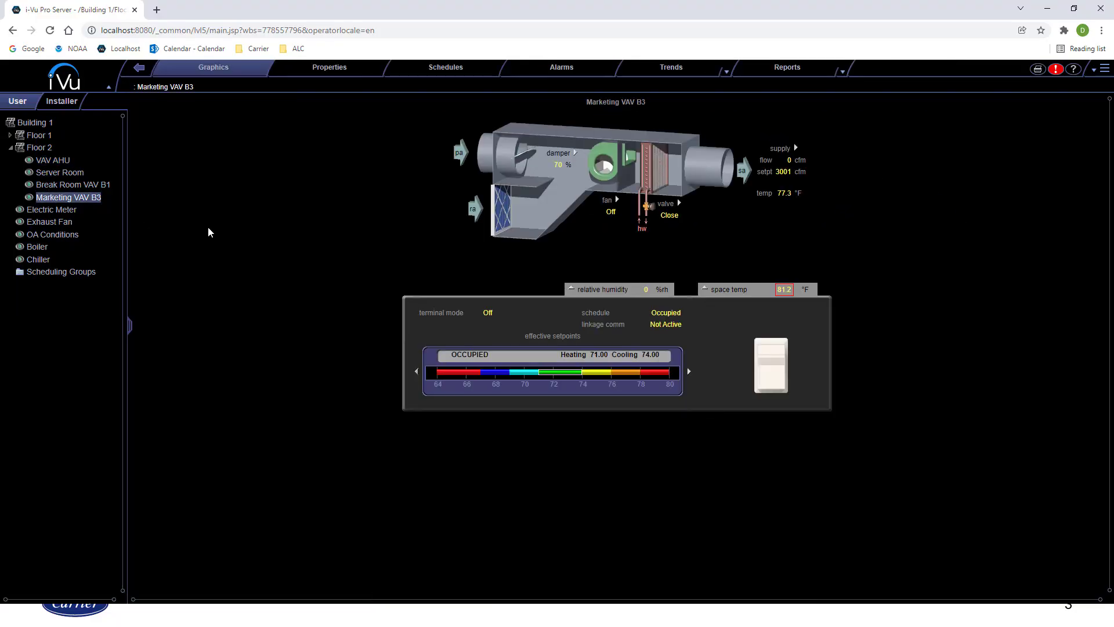
pyautogui.click(689, 372)
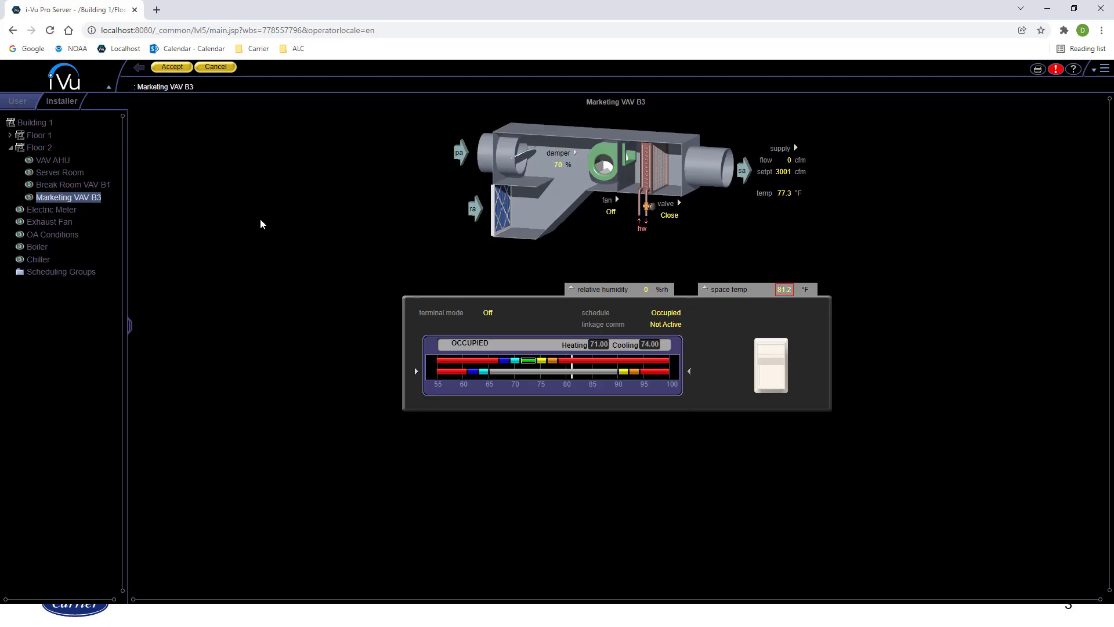
pyautogui.click(74, 178)
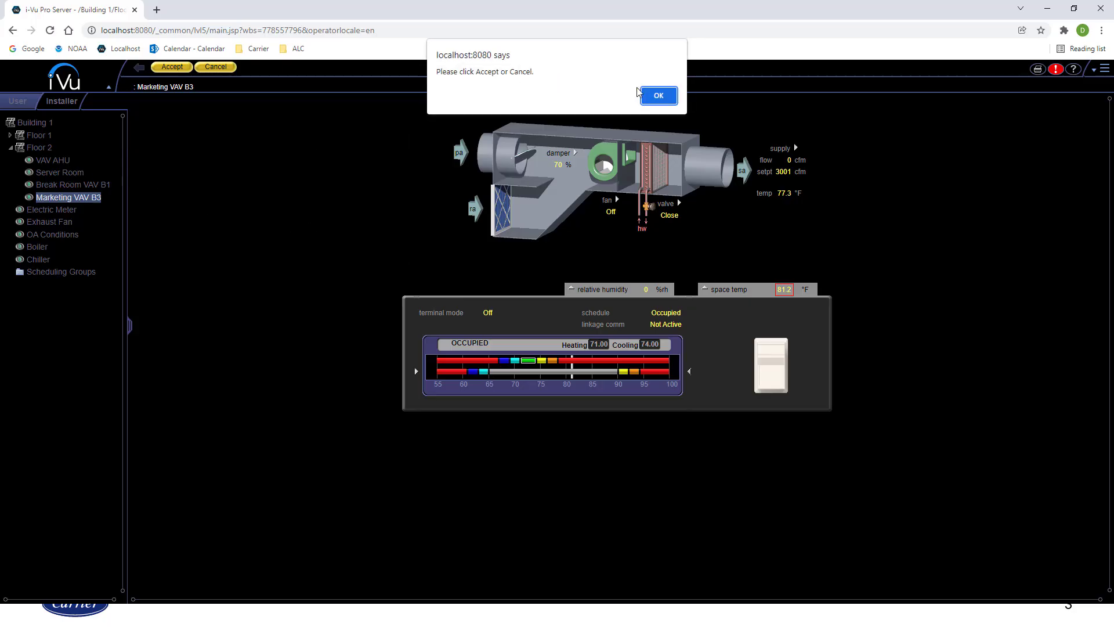
pyautogui.click(655, 92)
pyautogui.click(221, 69)
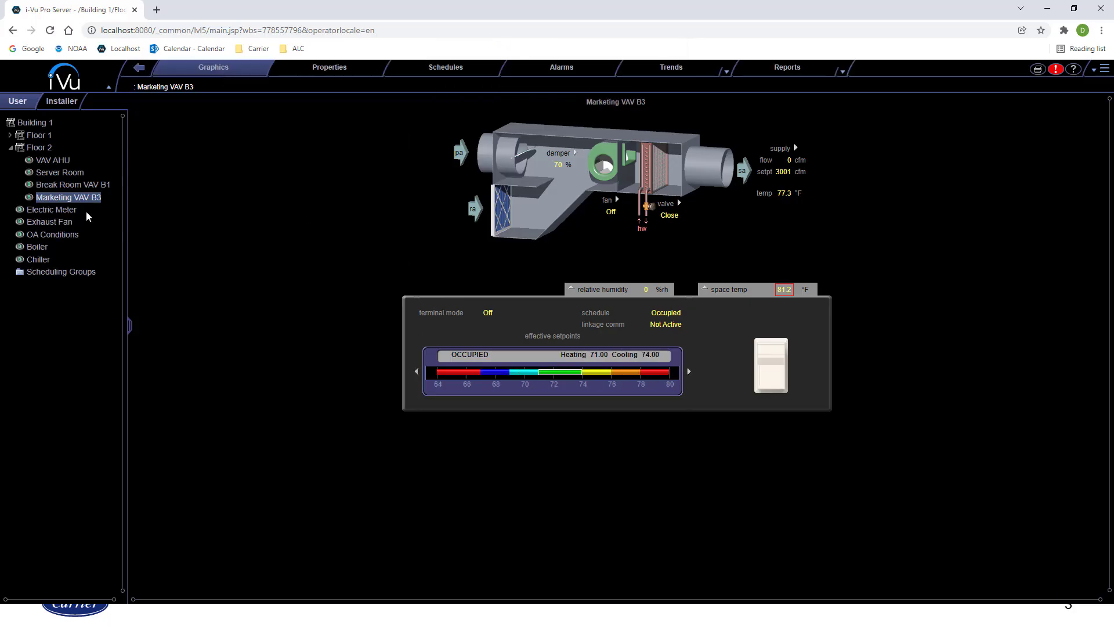
# - Review the Server Room's weekly occupancy schedule and return to its equipment graphic
pyautogui.click(67, 173)
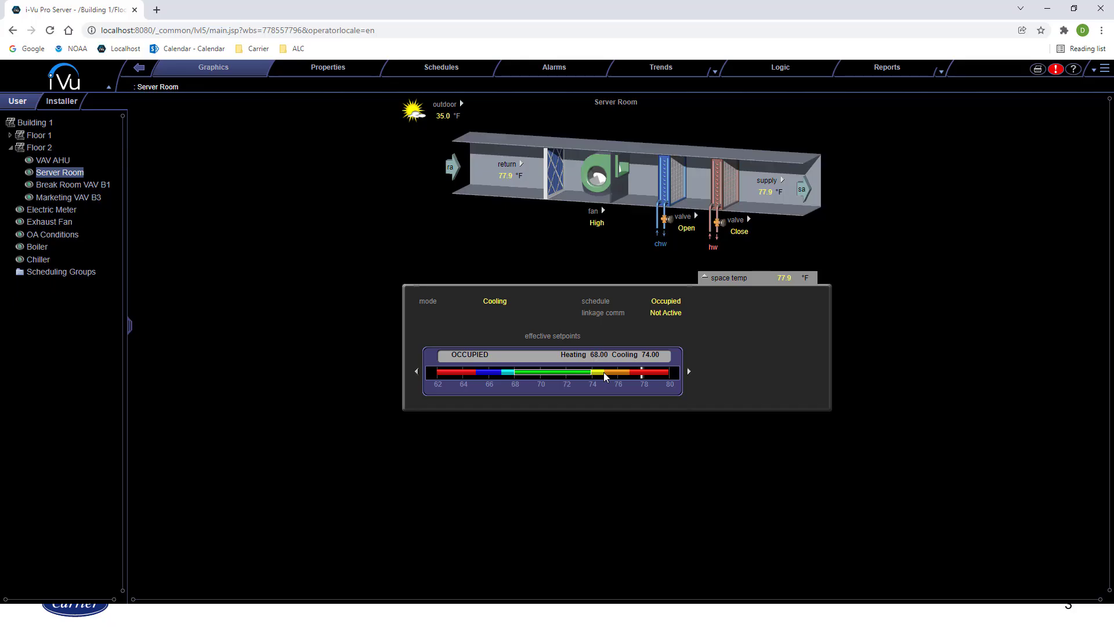
pyautogui.click(440, 68)
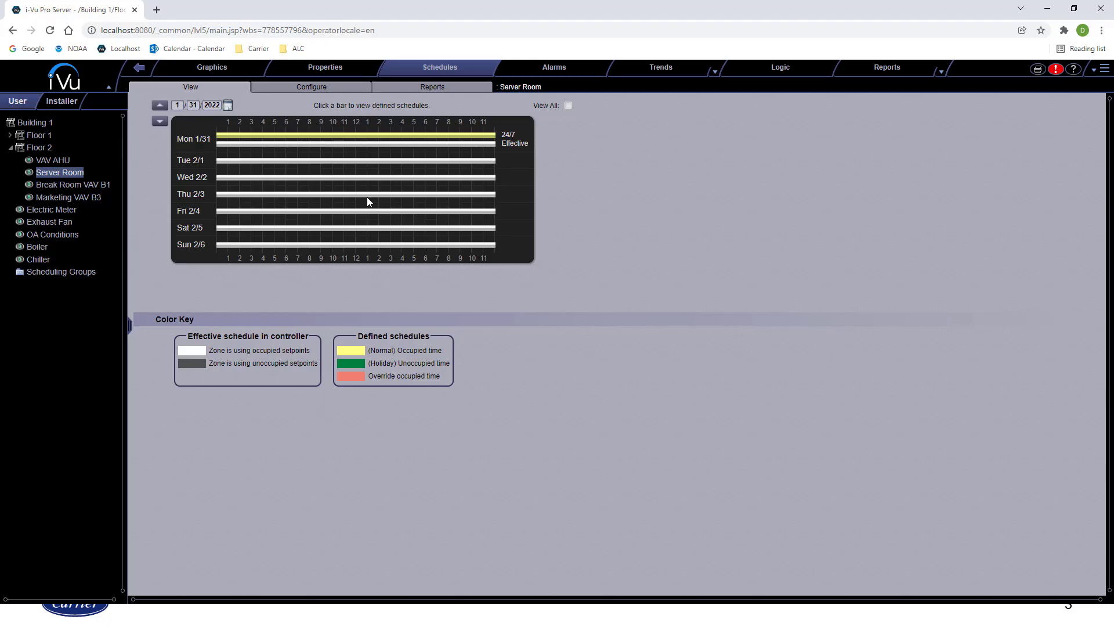
pyautogui.click(239, 68)
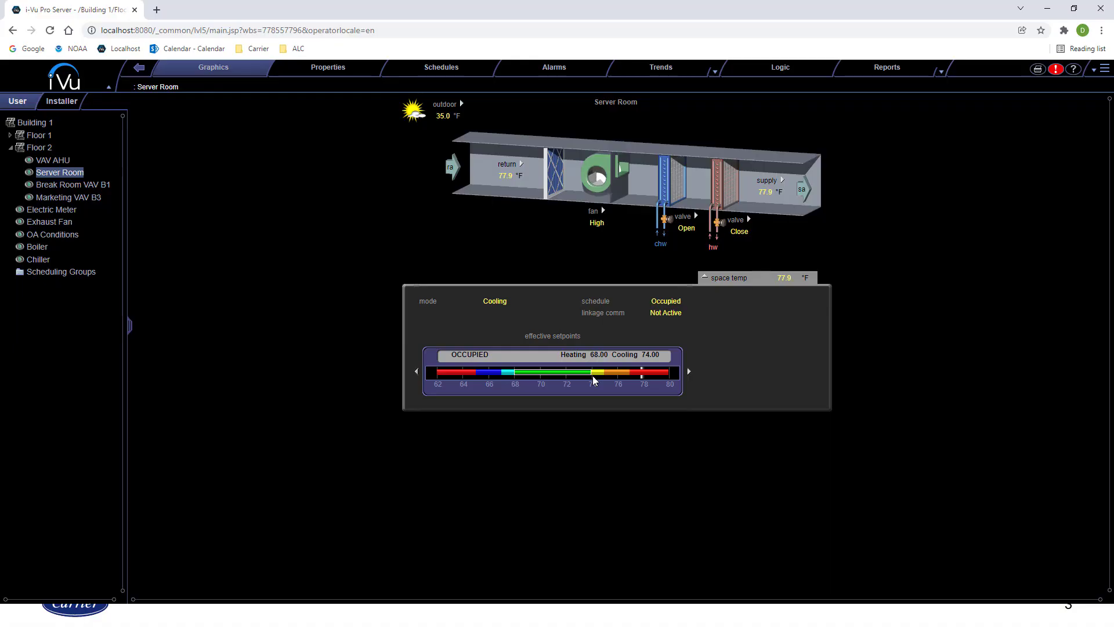
# - Set the Server Room's unoccupied setpoints to 75 for cooling and 67 for heating, and accept the changes
pyautogui.click(689, 373)
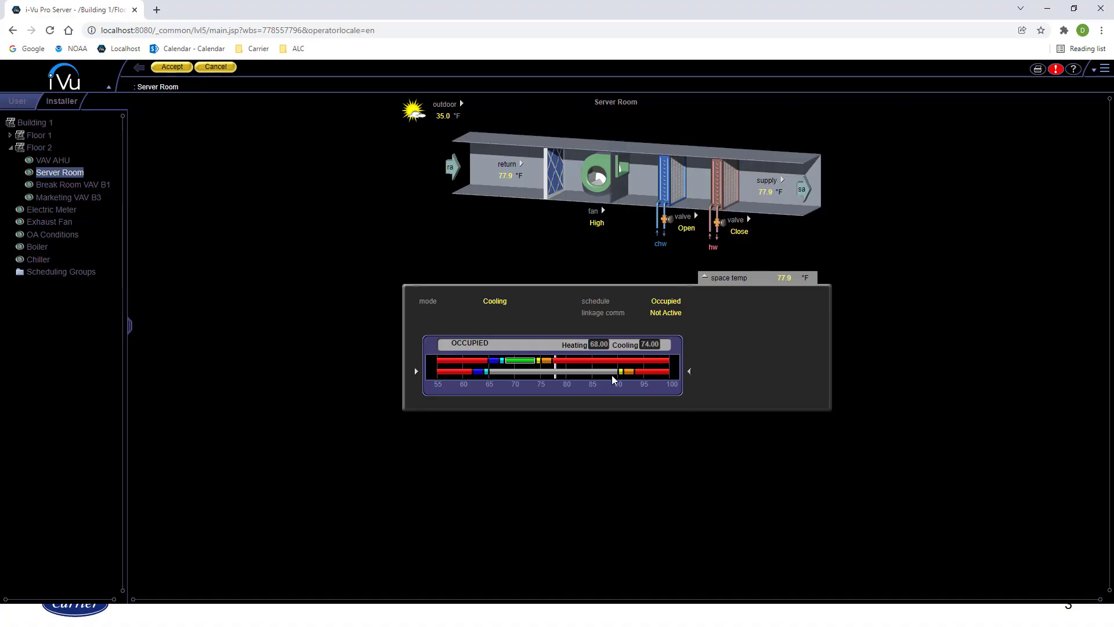
pyautogui.moveTo(620, 378); pyautogui.dragTo(545, 380)
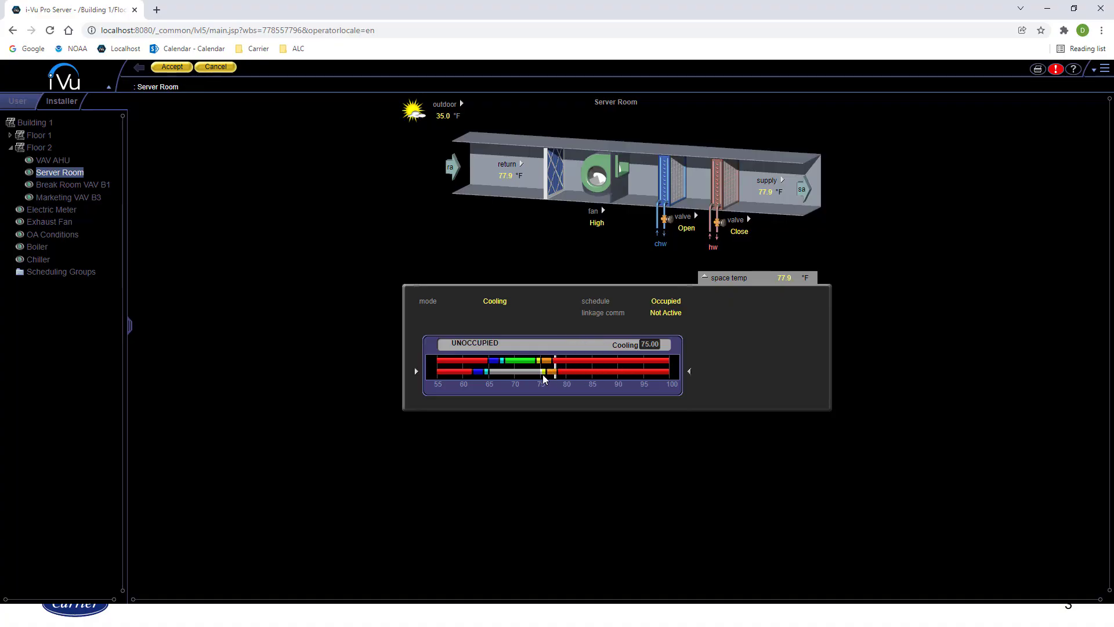
pyautogui.click(497, 376)
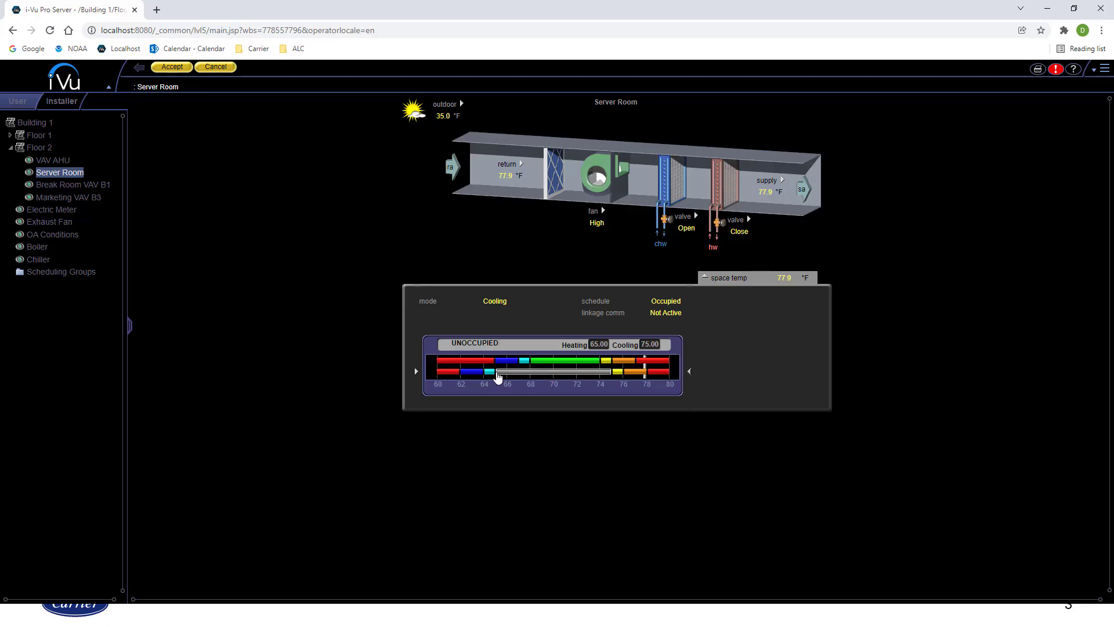
pyautogui.moveTo(497, 376); pyautogui.dragTo(521, 376)
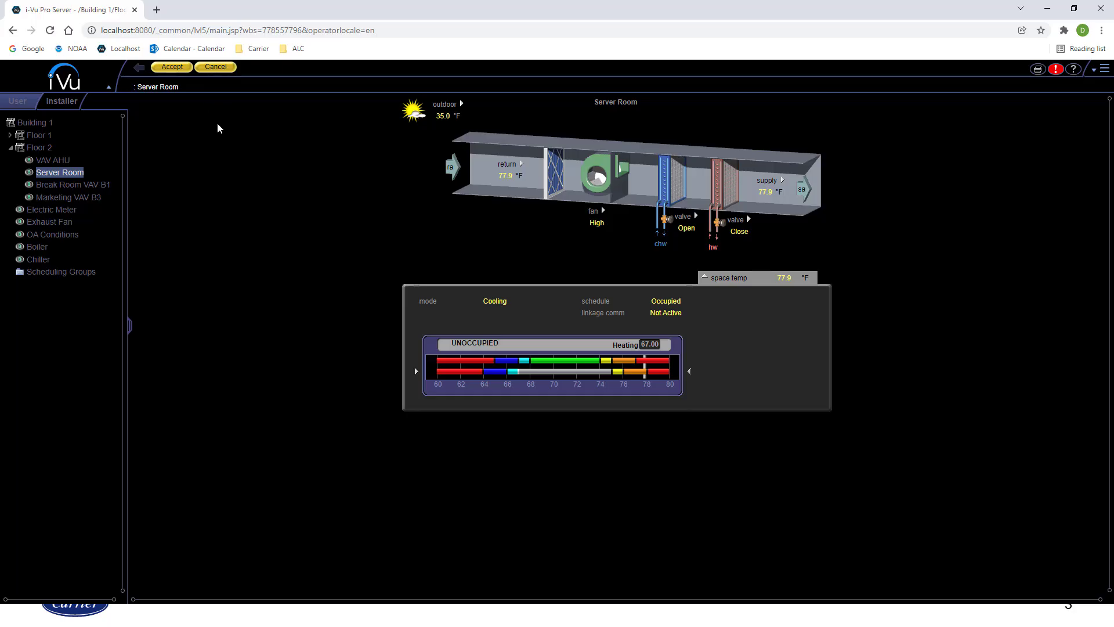
pyautogui.click(174, 67)
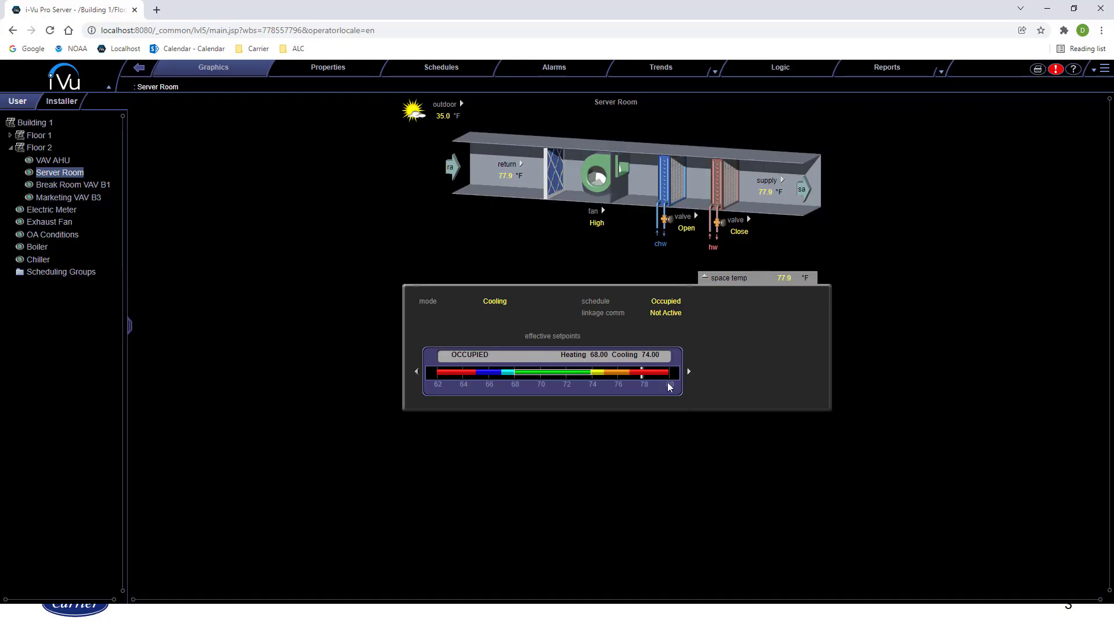
# - Raise the Server Room's occupied Cooling 2 setpoint to about 79 and accept the change
pyautogui.click(689, 371)
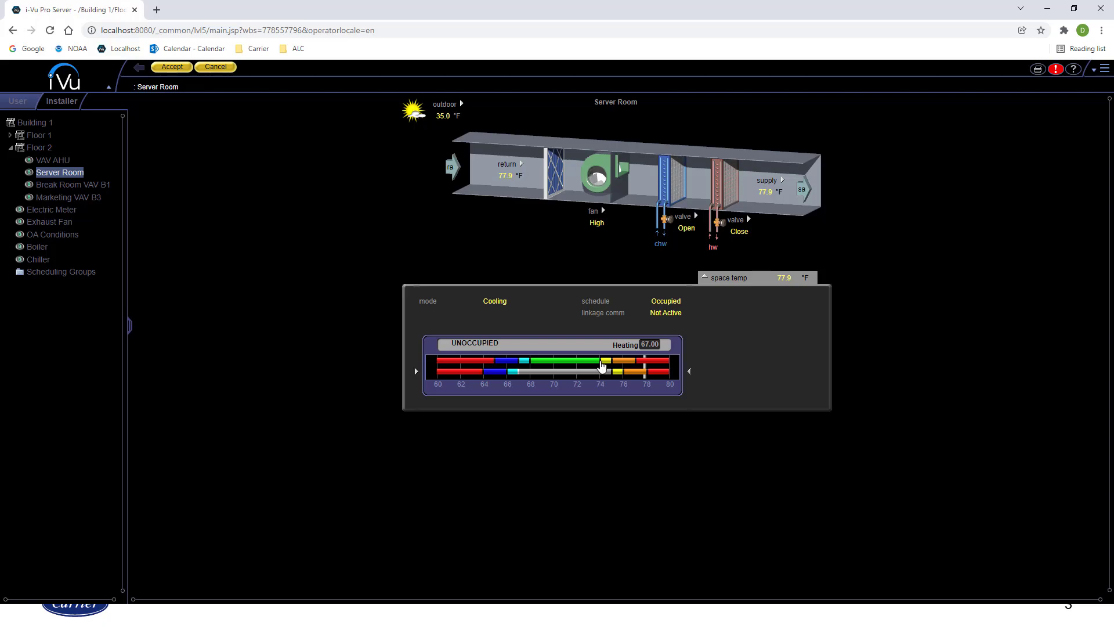
pyautogui.click(637, 366)
pyautogui.moveTo(637, 365); pyautogui.dragTo(669, 367)
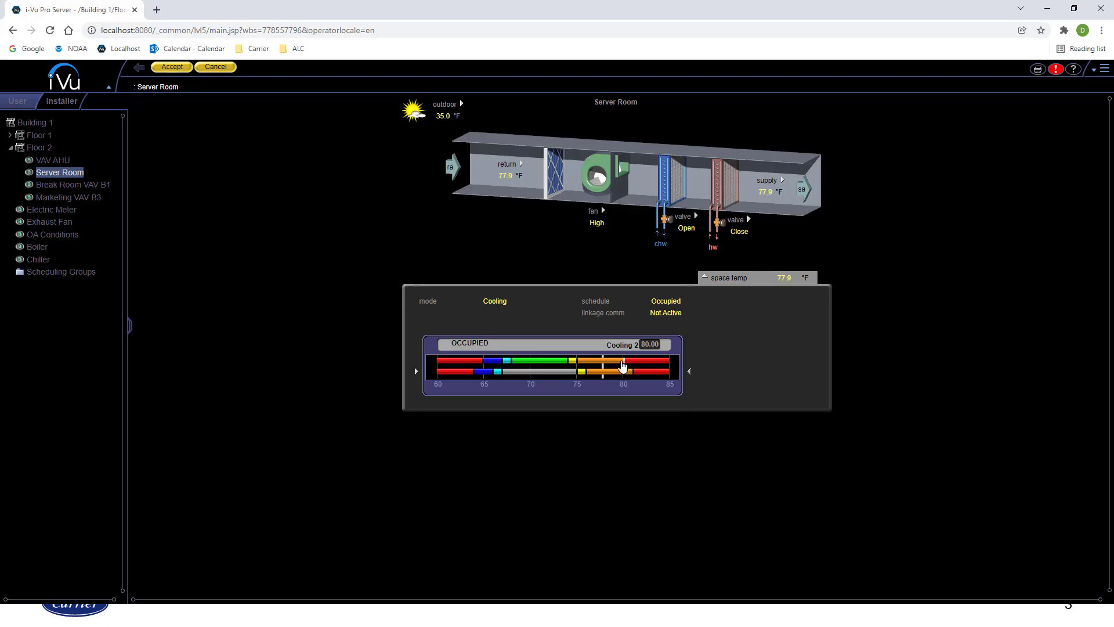
pyautogui.moveTo(623, 365); pyautogui.dragTo(615, 363)
pyautogui.click(173, 68)
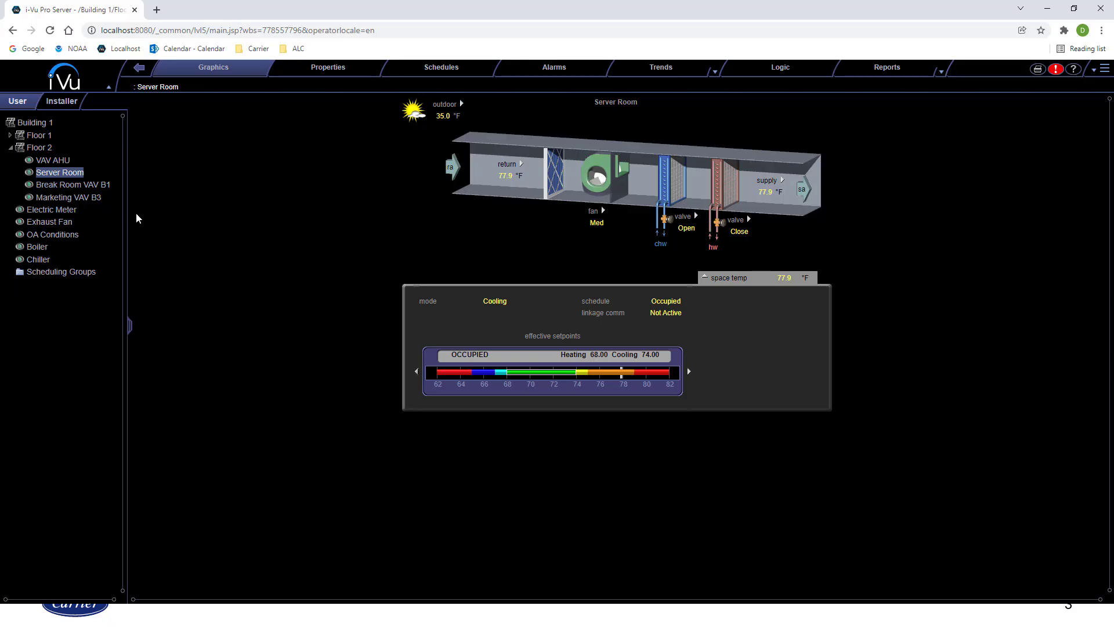
# - Review Marketing VAV B3's equipment graphic and its expanded zone setpoints, leaving the editor without changes
pyautogui.click(66, 200)
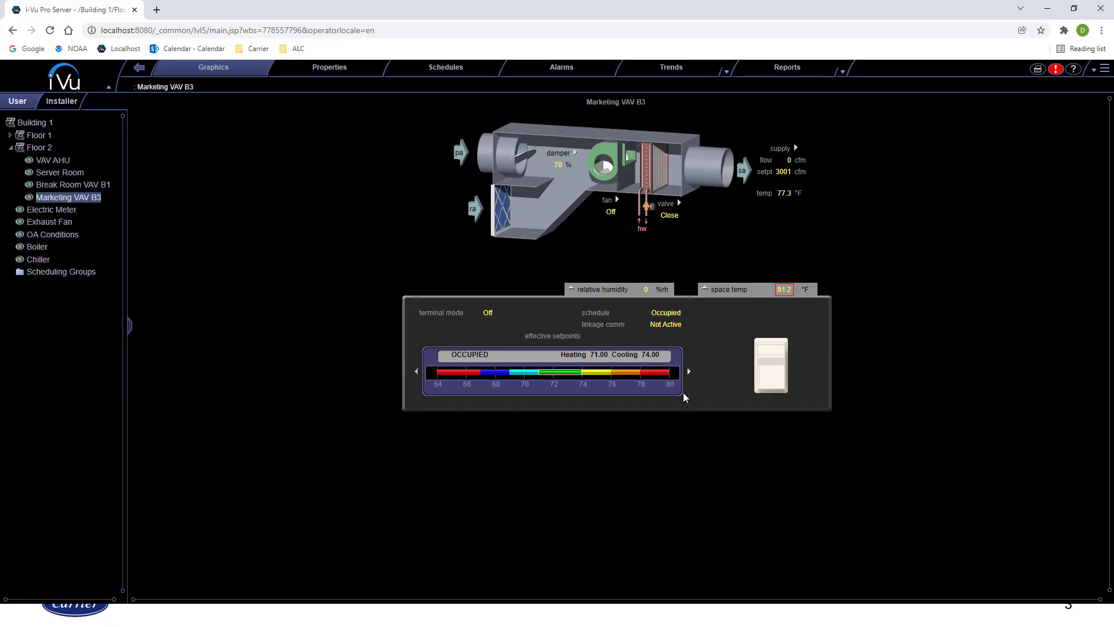
pyautogui.click(690, 372)
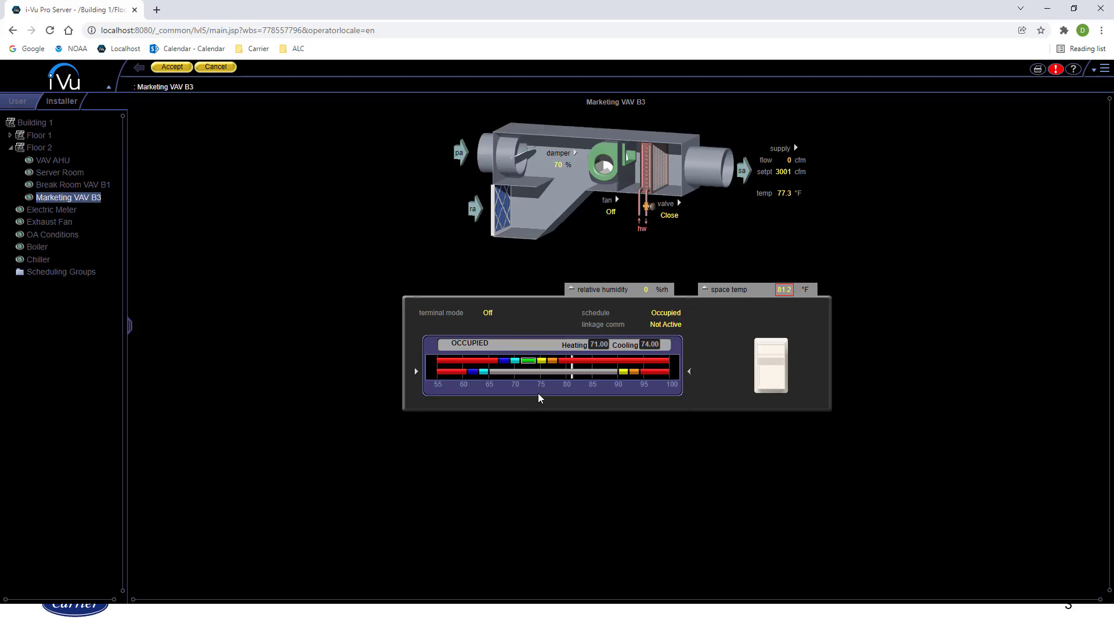
pyautogui.click(216, 67)
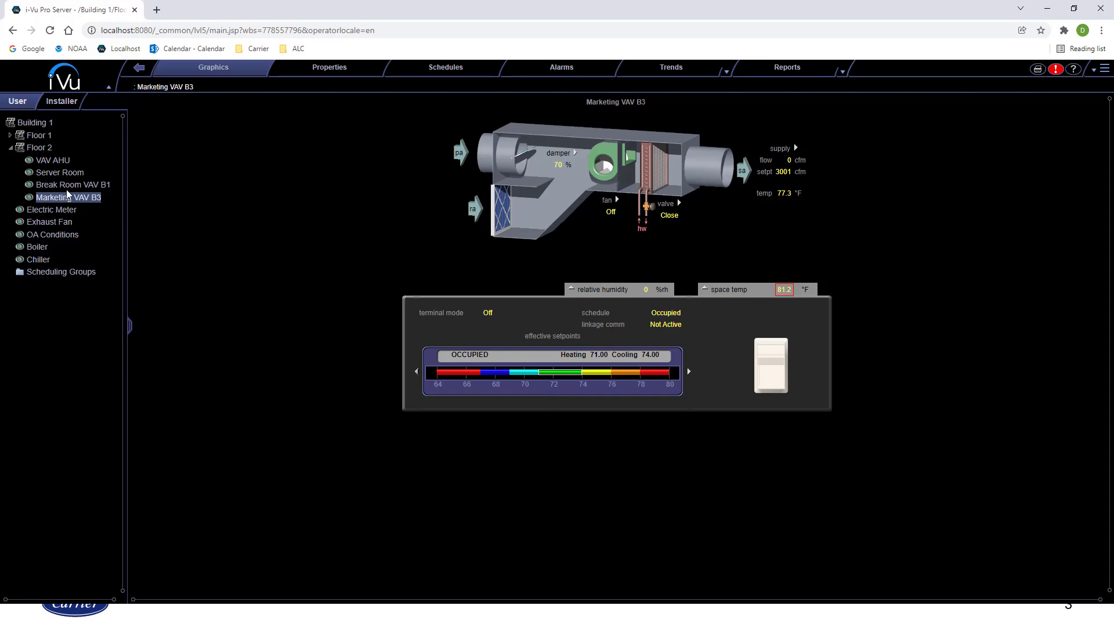
# - Show the Setpoints configuration in the control program properties of Marketing VAV B3
pyautogui.click(329, 66)
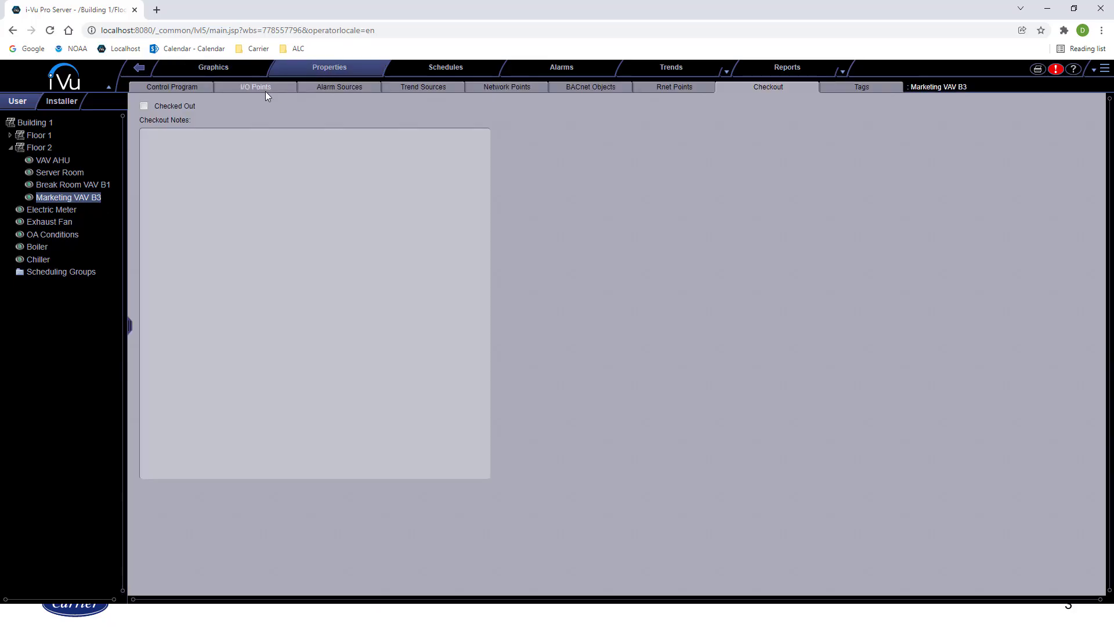
pyautogui.click(159, 86)
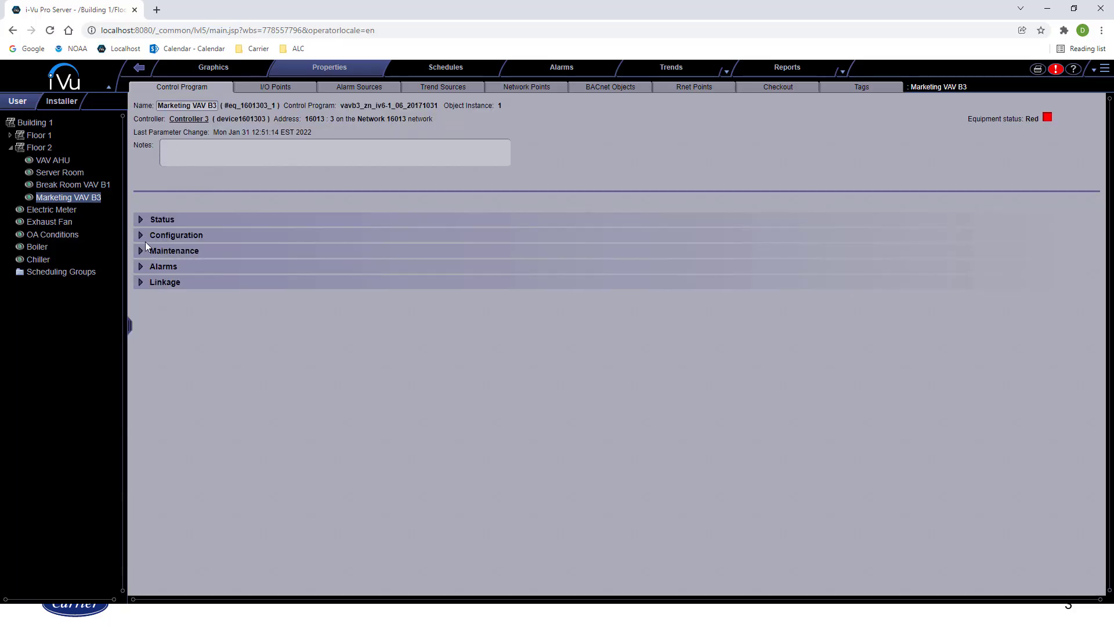
pyautogui.click(142, 236)
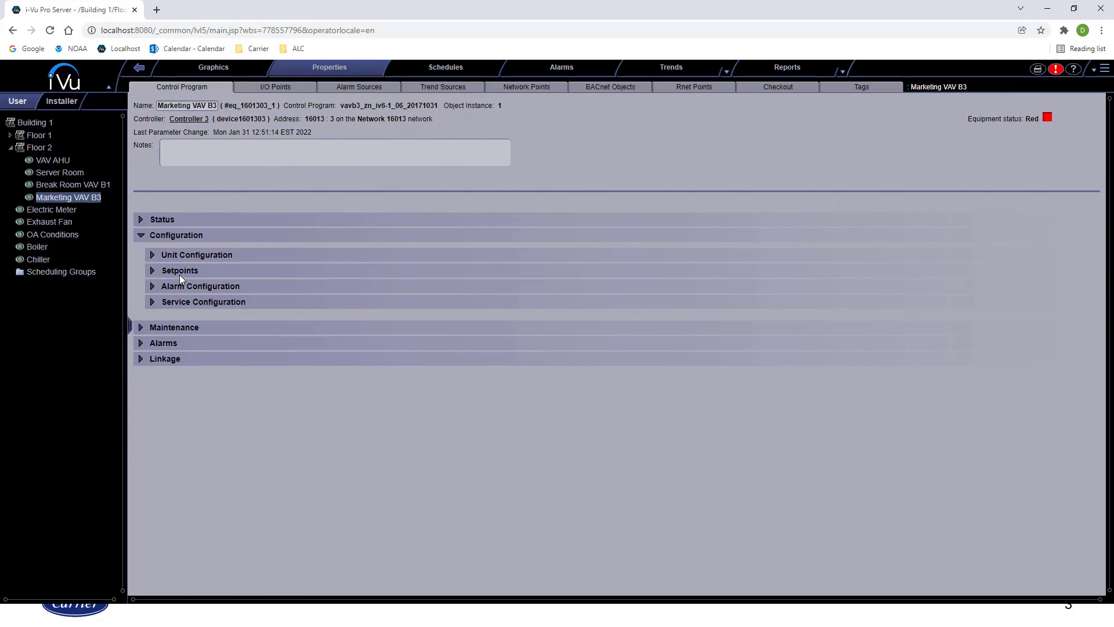
pyautogui.click(152, 271)
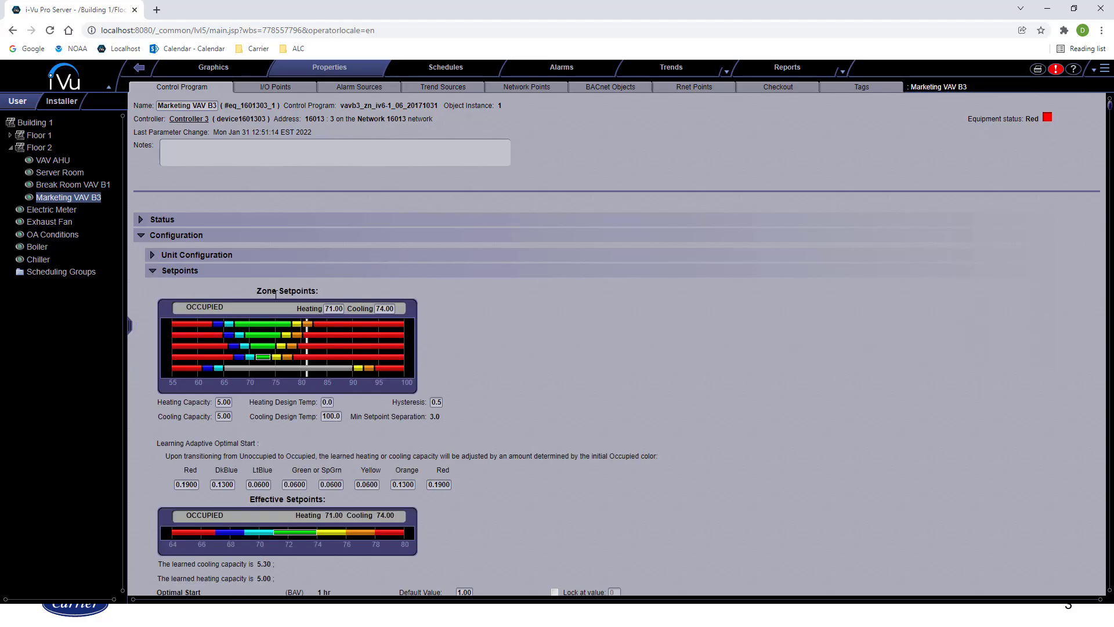
pyautogui.scroll(-3, 303, 296)
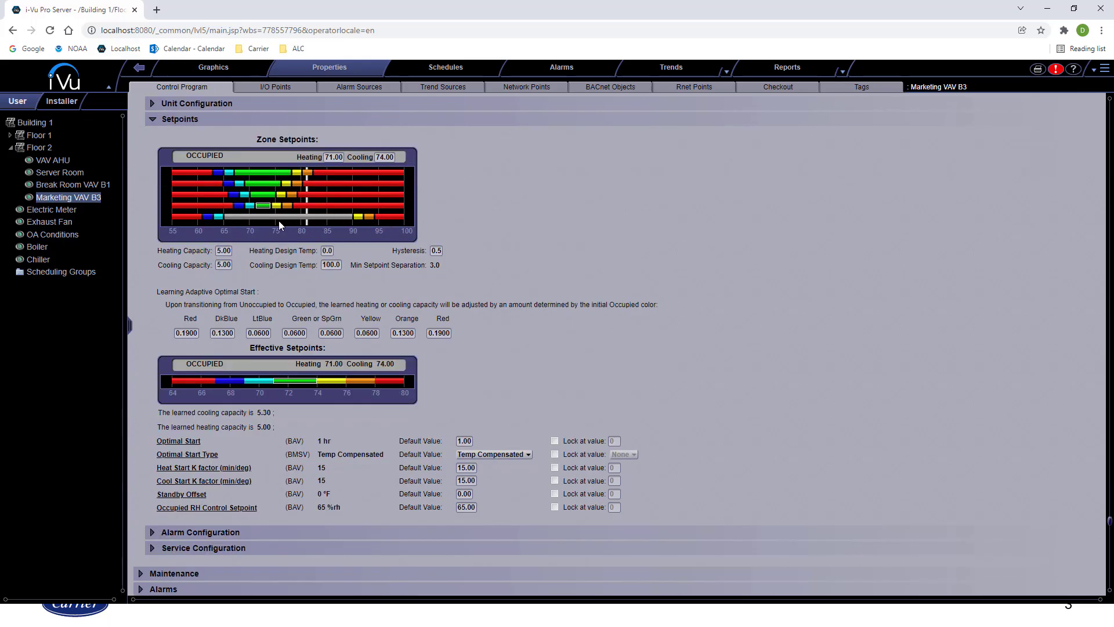
# - Inspect the heating and cooling zone setpoints of every level, from unoccupied and occupied through Demand 3
pyautogui.click(260, 218)
pyautogui.click(265, 207)
pyautogui.click(266, 195)
pyautogui.click(266, 184)
pyautogui.click(271, 173)
# - Set Marketing VAV B3's Optimal Start default value to 4.00 hours and accept the change
pyautogui.doubleClick(466, 442)
pyautogui.write('4.00')
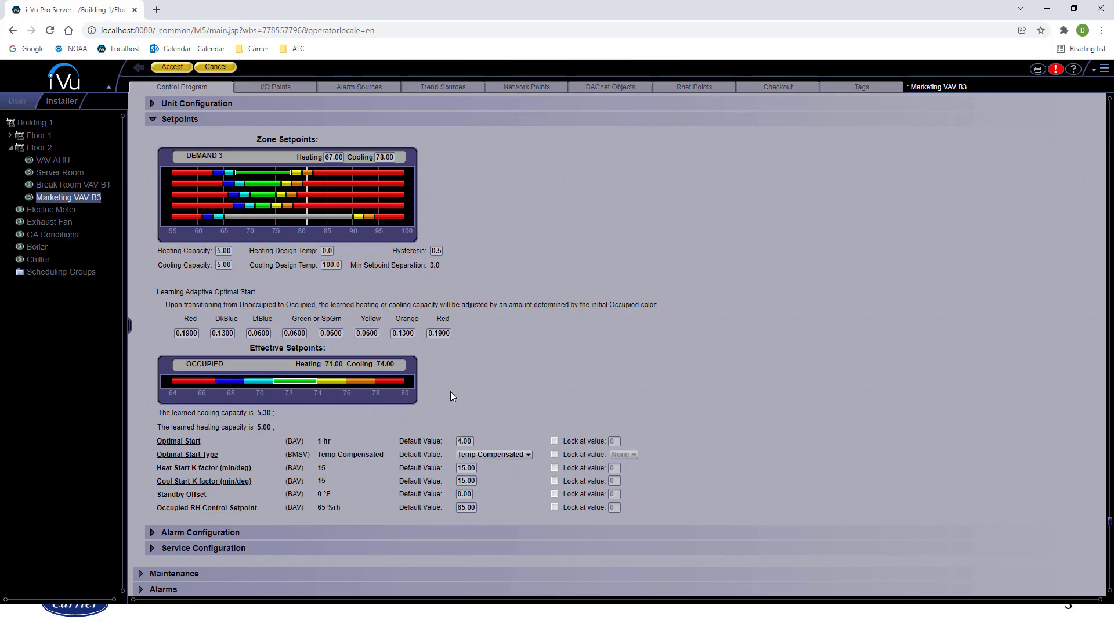
pyautogui.click(172, 68)
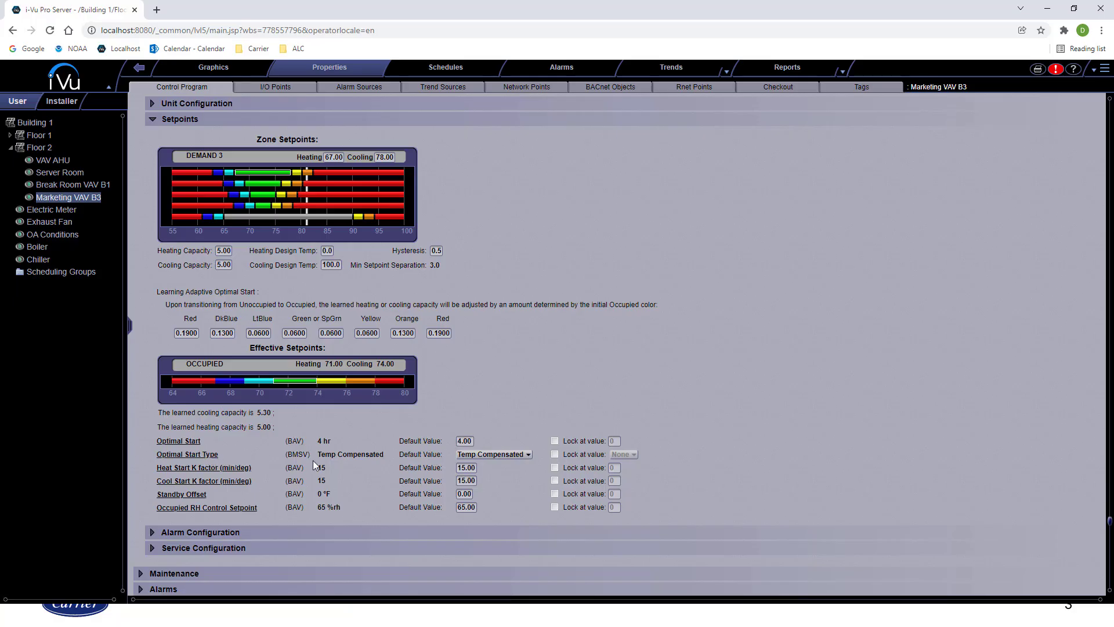
# - Check the available Optimal Start Type options without changing the selection, and return to Marketing VAV B3's graphic
pyautogui.click(528, 455)
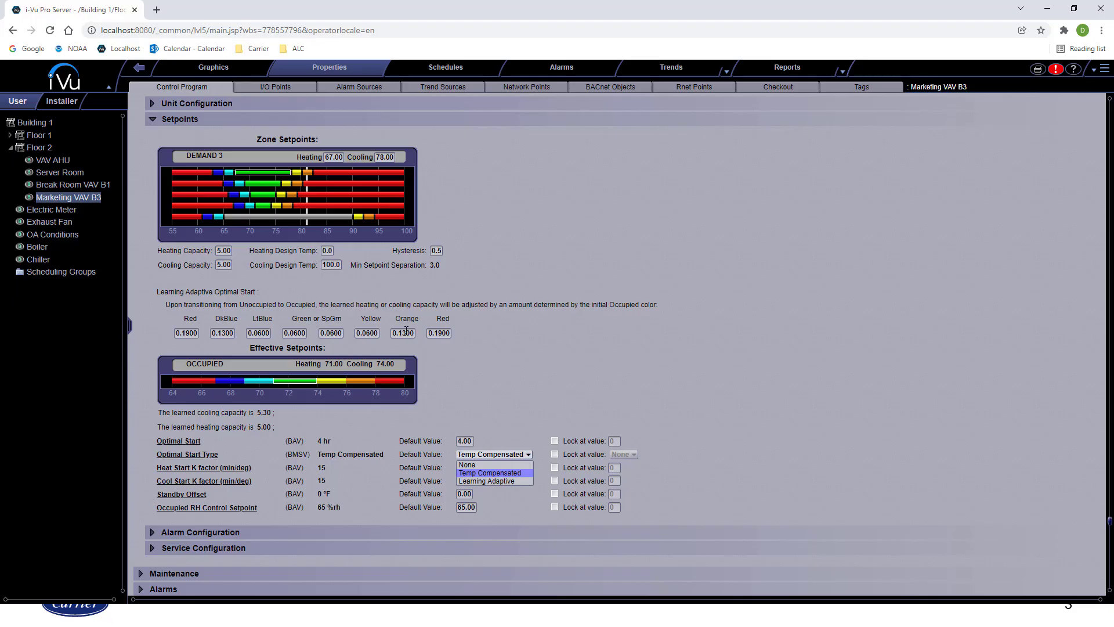
pyautogui.click(479, 332)
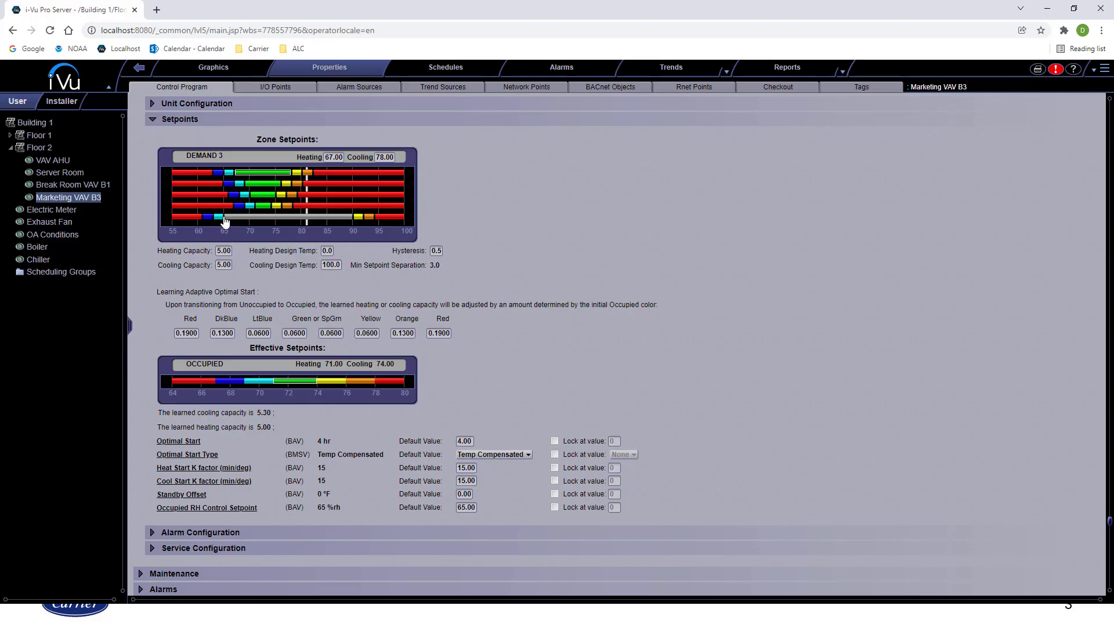
pyautogui.click(223, 69)
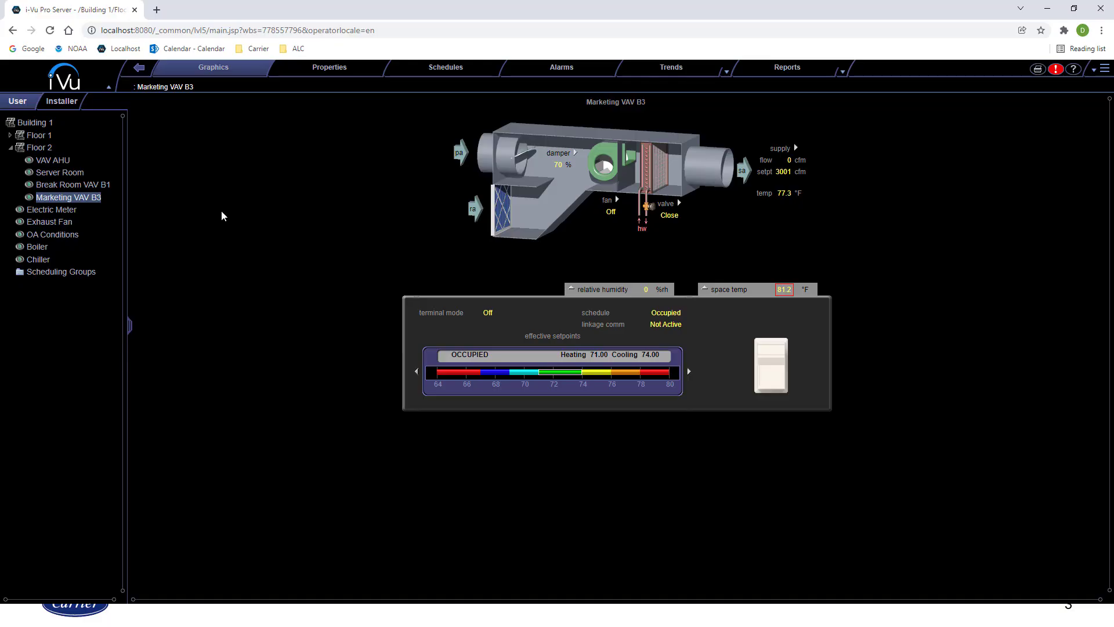
# - Switch to the installer view and check the download status of the controllers under Site's Router 1
pyautogui.click(65, 101)
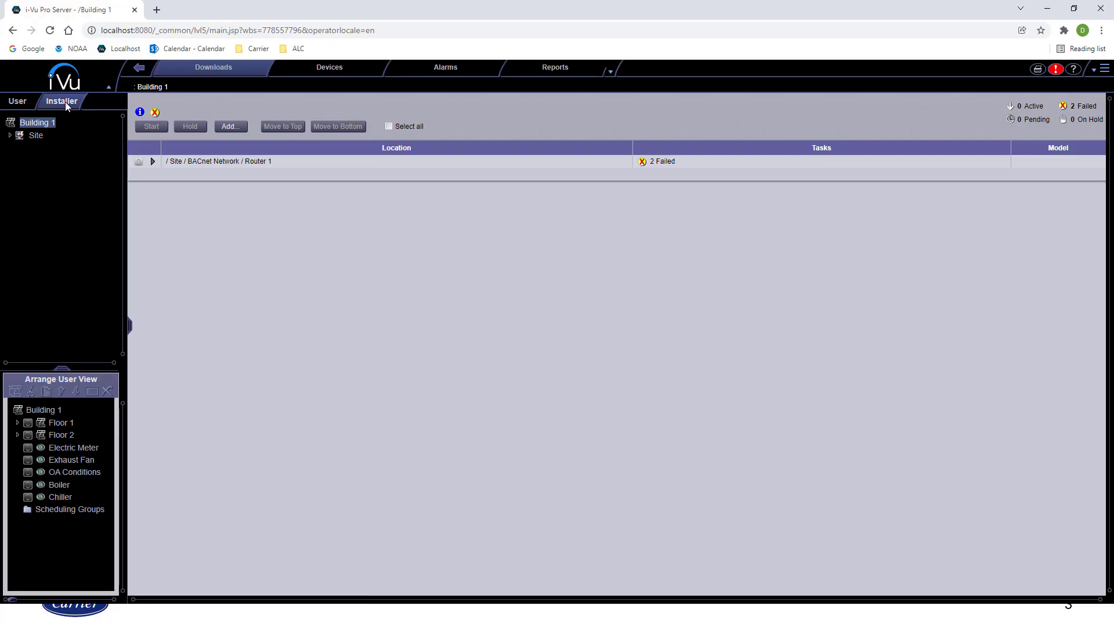
pyautogui.click(346, 66)
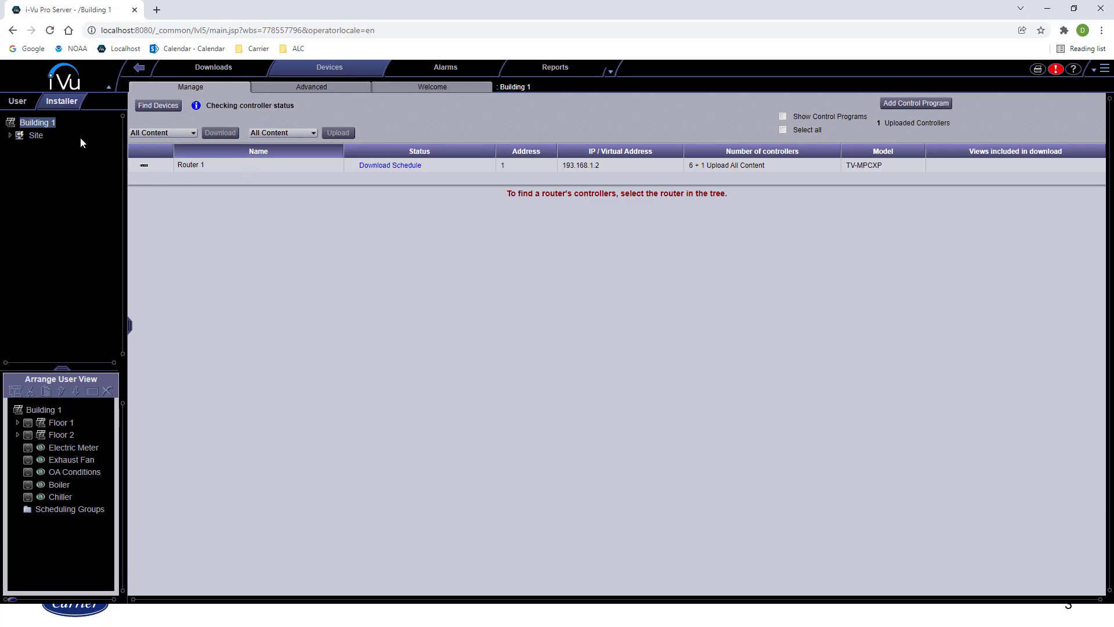
pyautogui.click(10, 136)
pyautogui.click(57, 149)
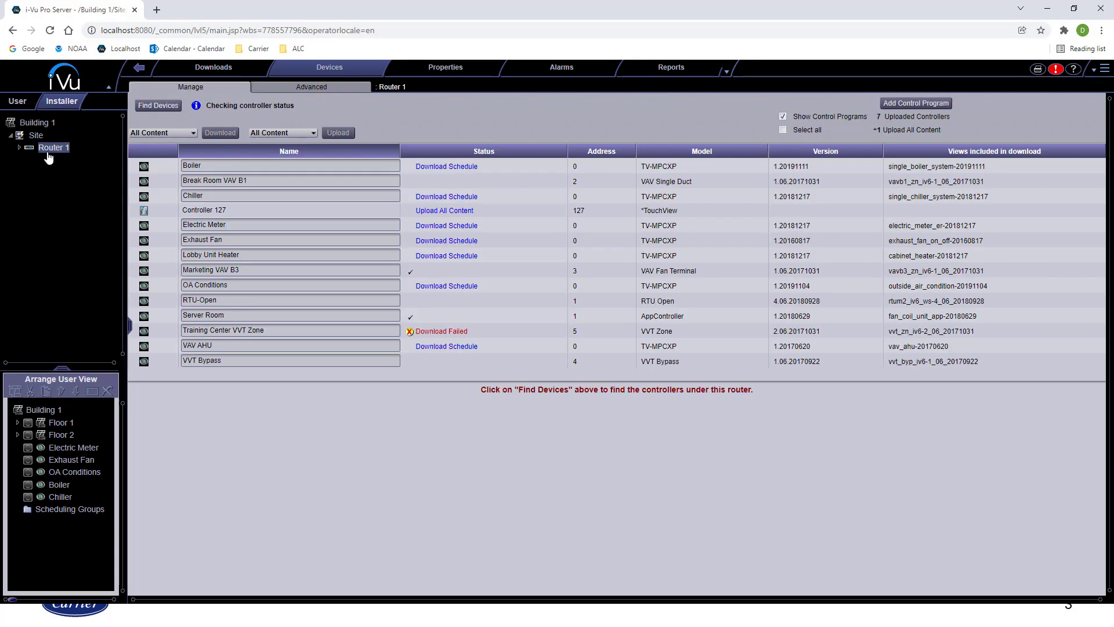
pyautogui.click(19, 148)
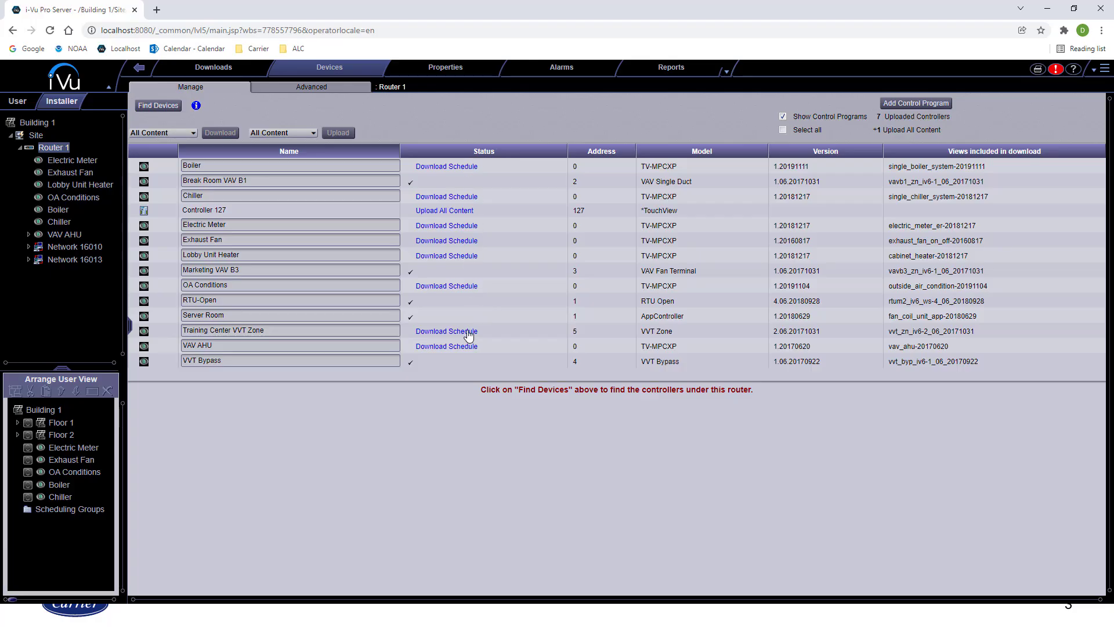
pyautogui.moveTo(470, 352)
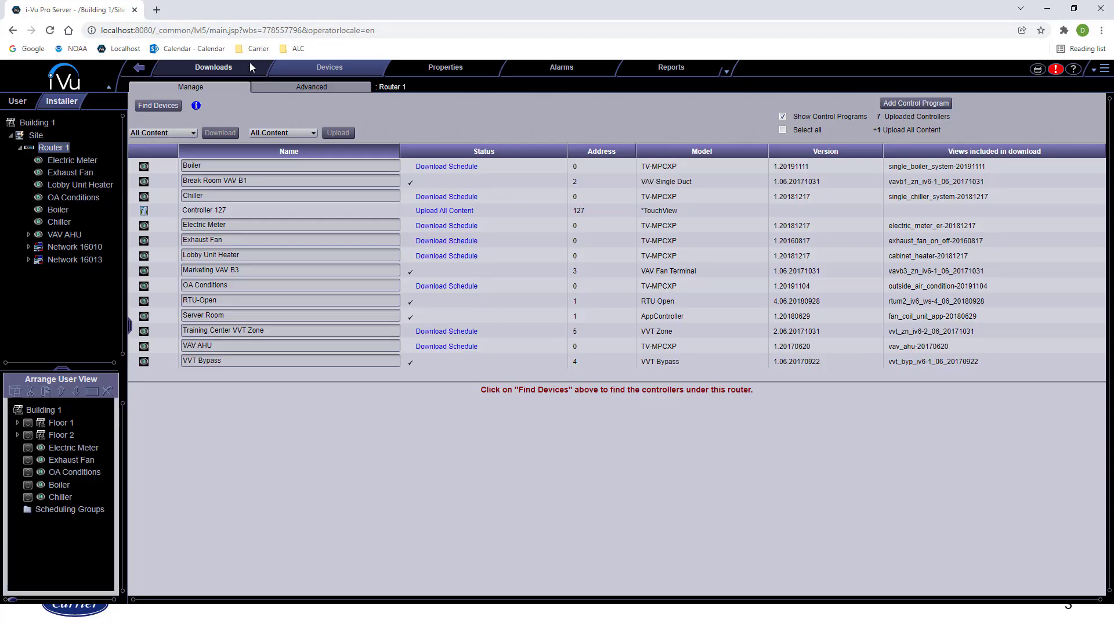
# - Restart the failed schedule downloads for Controller 5 and Router 1, and recheck the status of Router 1's controllers
pyautogui.click(228, 66)
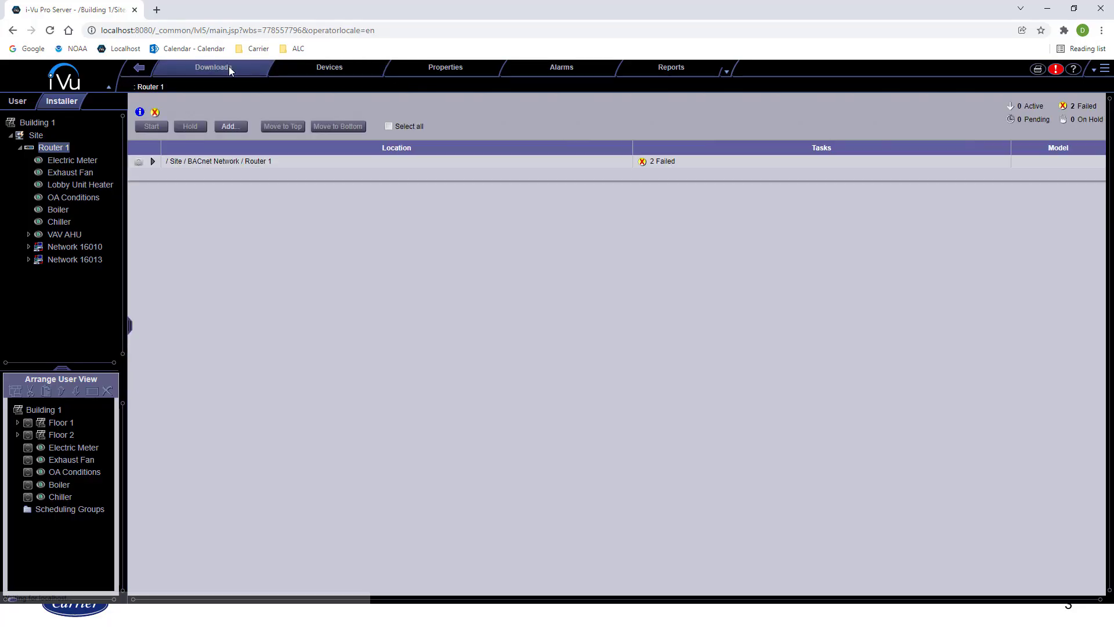
pyautogui.click(153, 163)
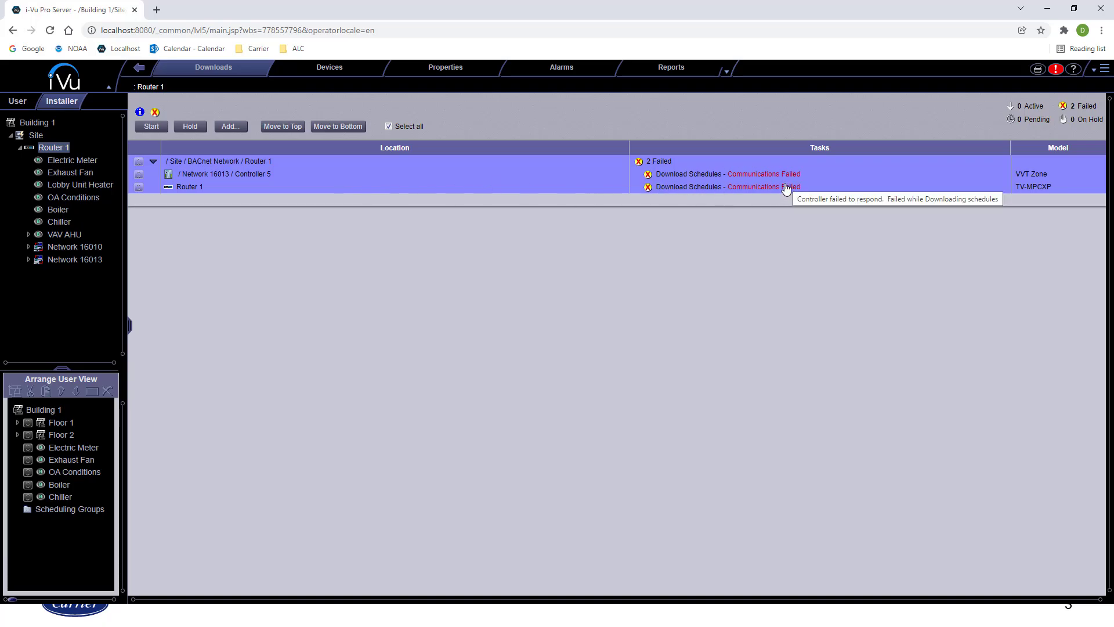
pyautogui.moveTo(743, 189)
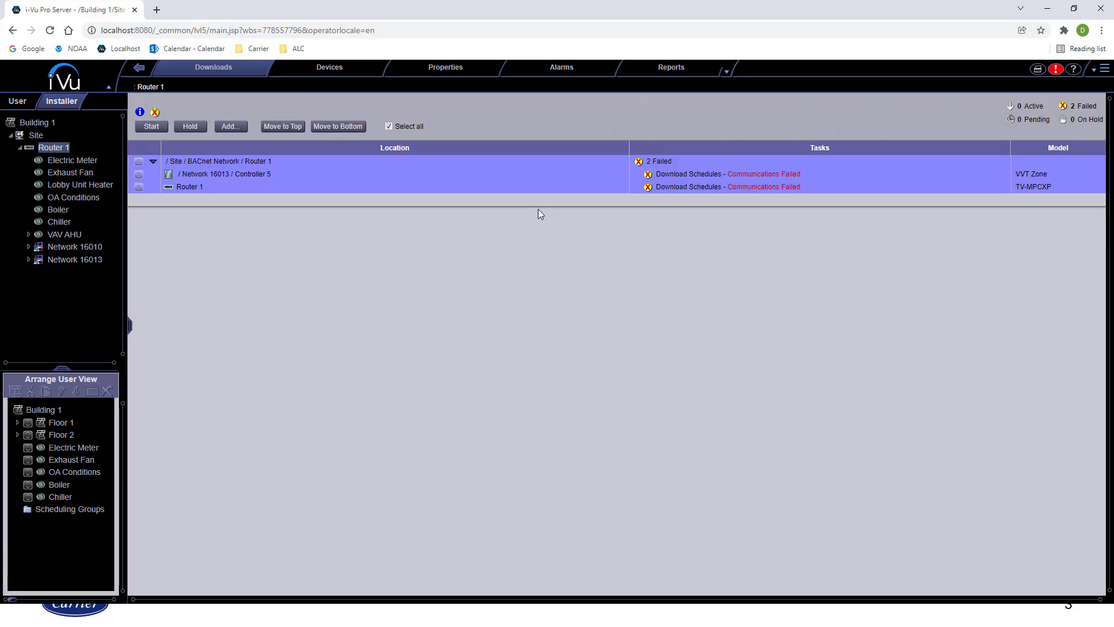
pyautogui.click(149, 127)
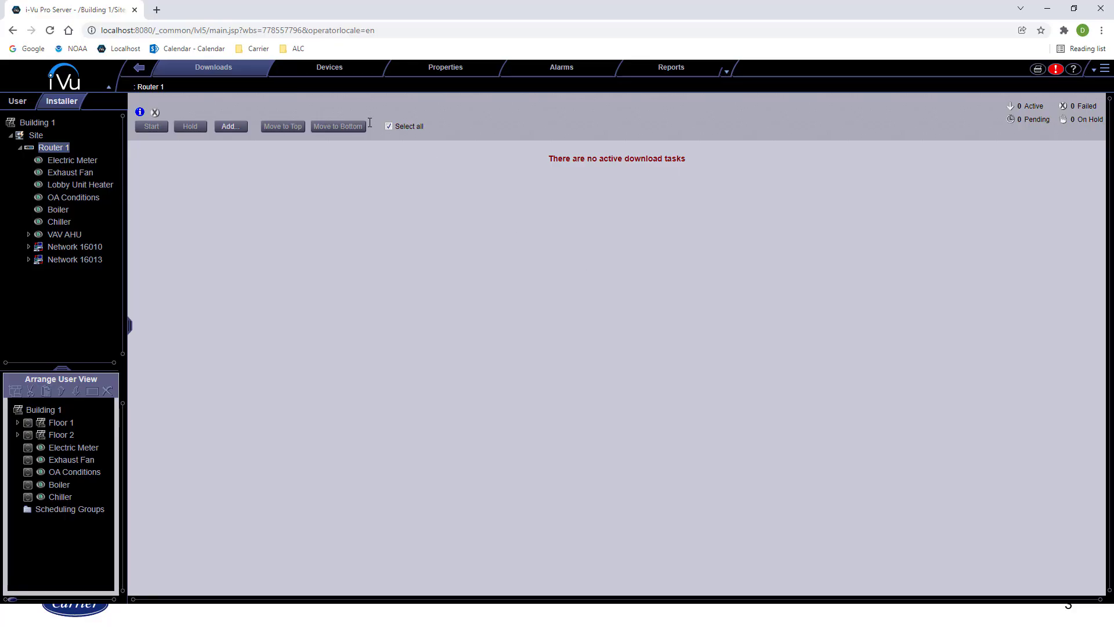
pyautogui.click(337, 73)
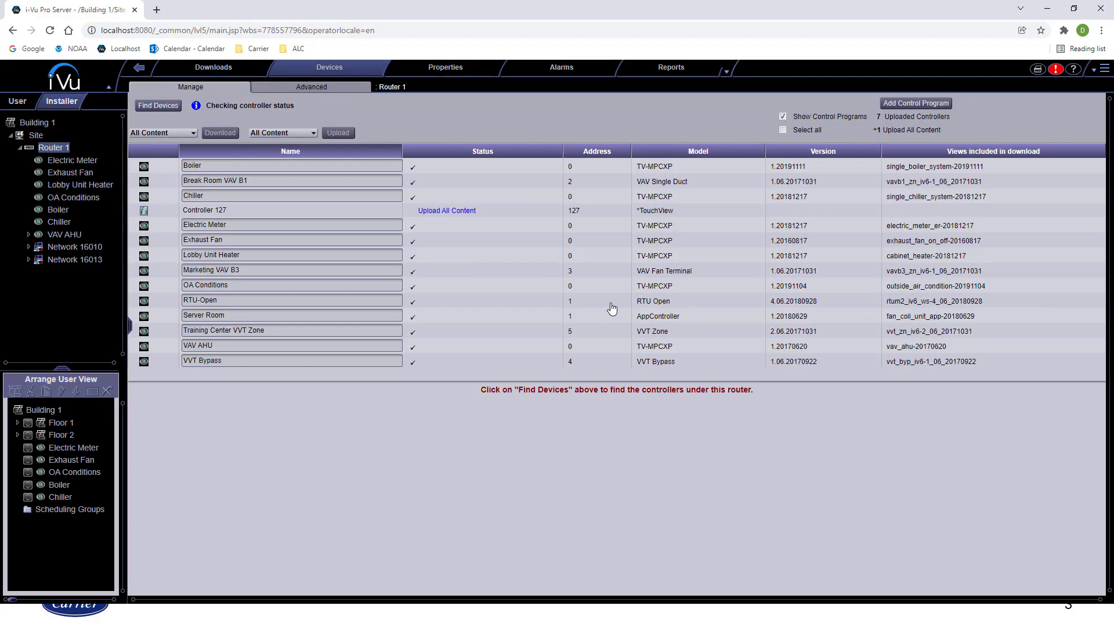